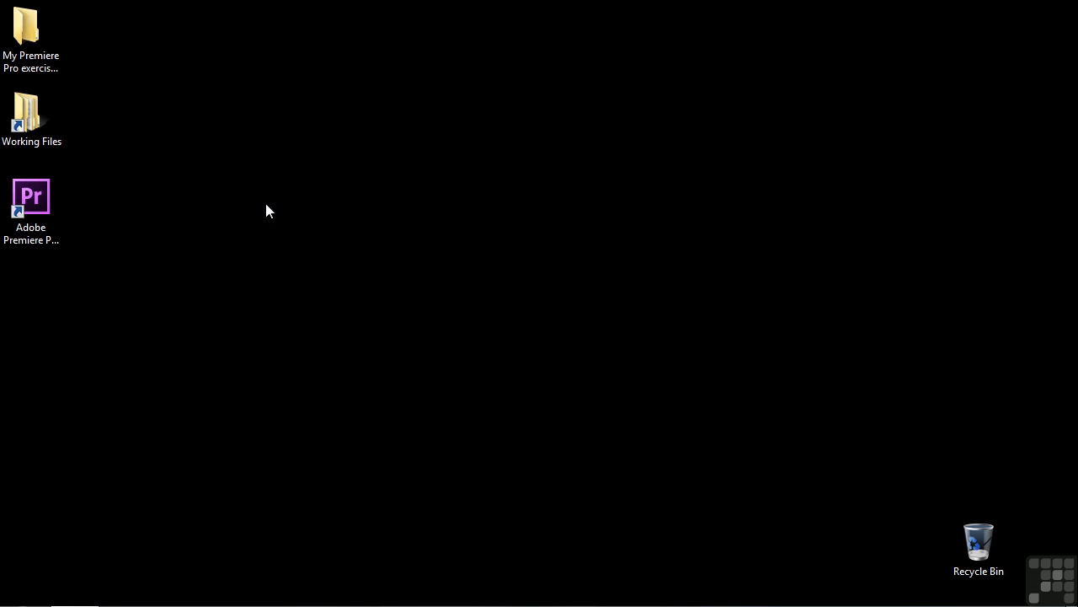
# Open the project 1604-text styles.prproj from the projects folder inside Working Files
pyautogui.doubleClick(34, 118)
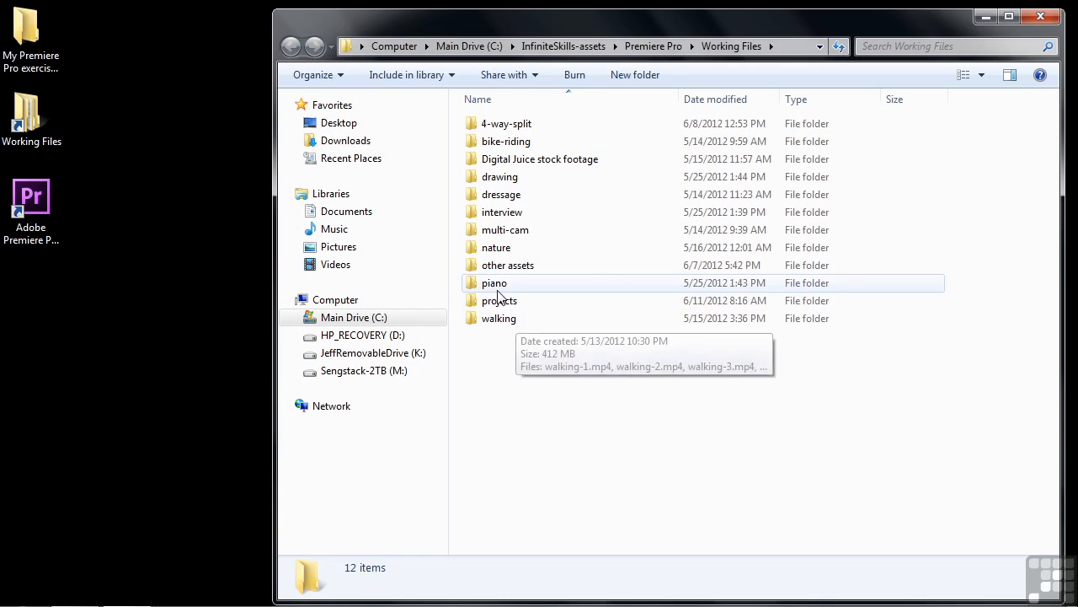
pyautogui.doubleClick(499, 300)
pyautogui.moveTo(1052, 225); pyautogui.dragTo(1052, 493)
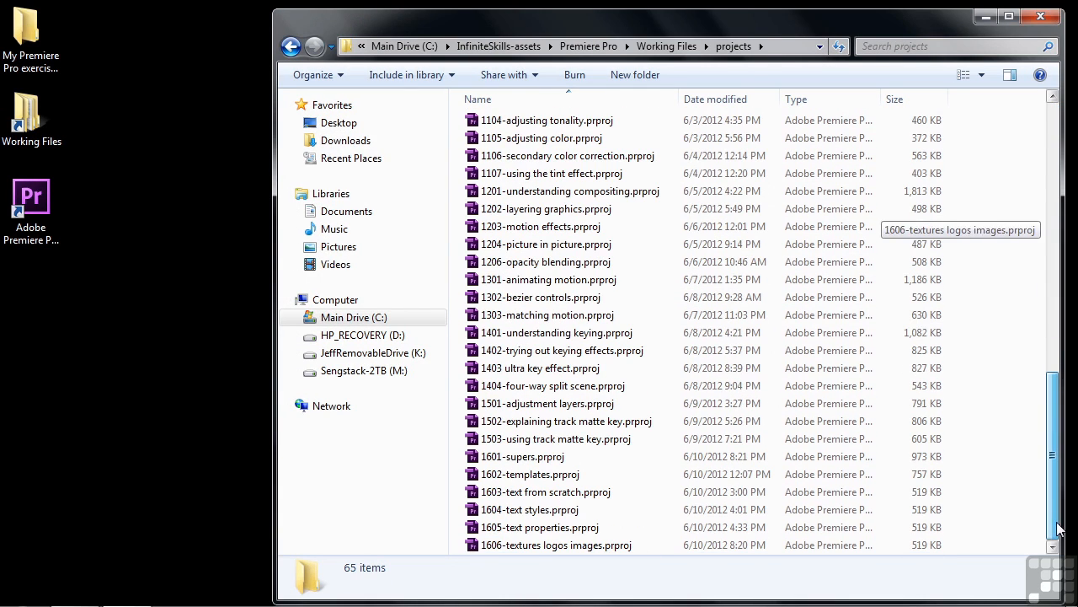
pyautogui.doubleClick(552, 511)
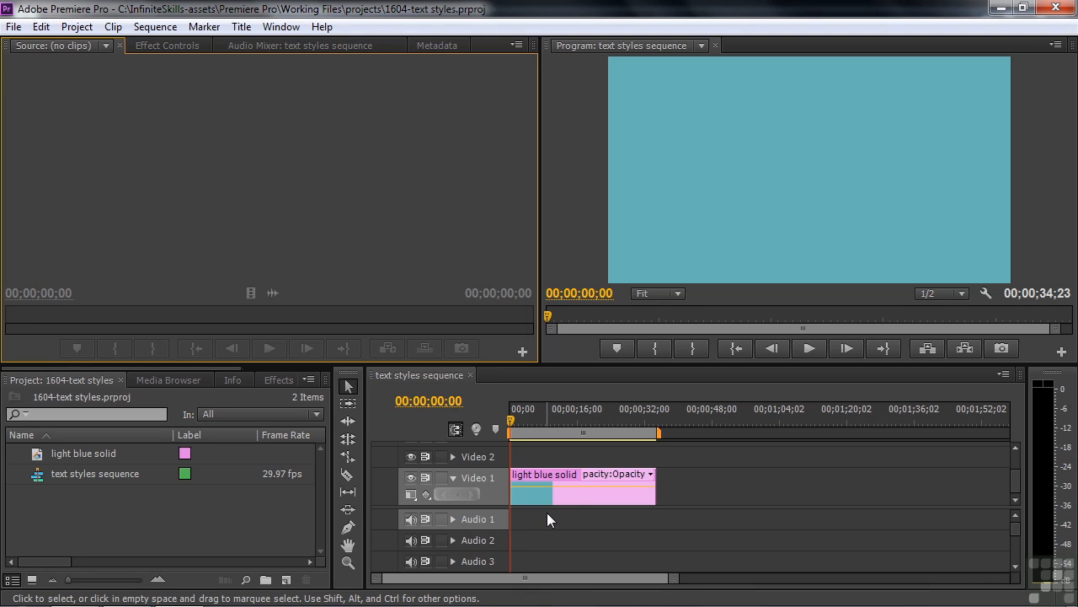
# Create a new title named "styles" in the project
pyautogui.click(286, 579)
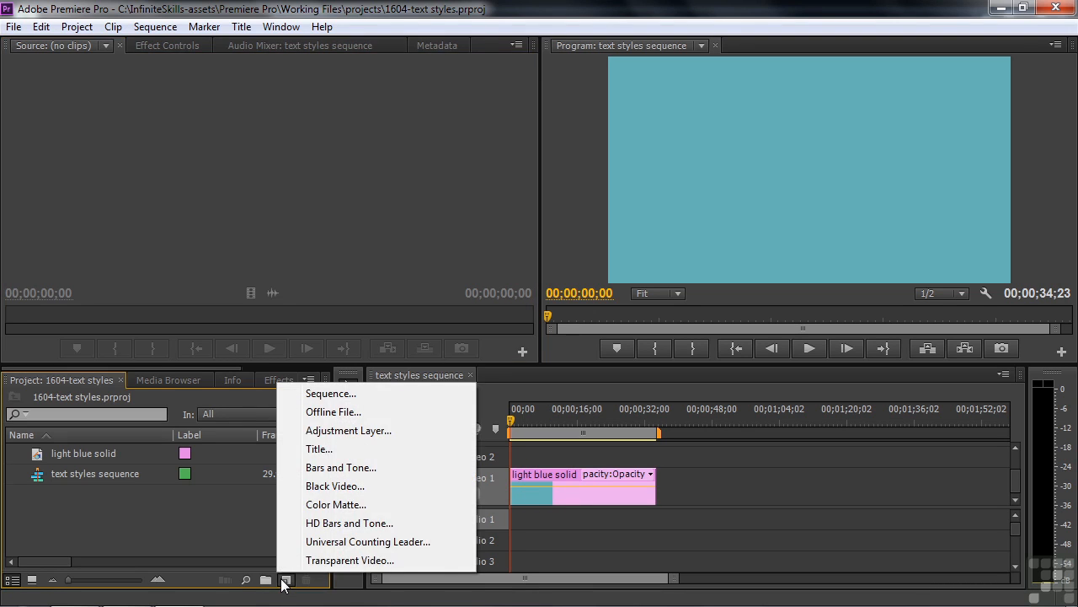
pyautogui.click(320, 450)
pyautogui.write('styles')
pyautogui.press('Return')
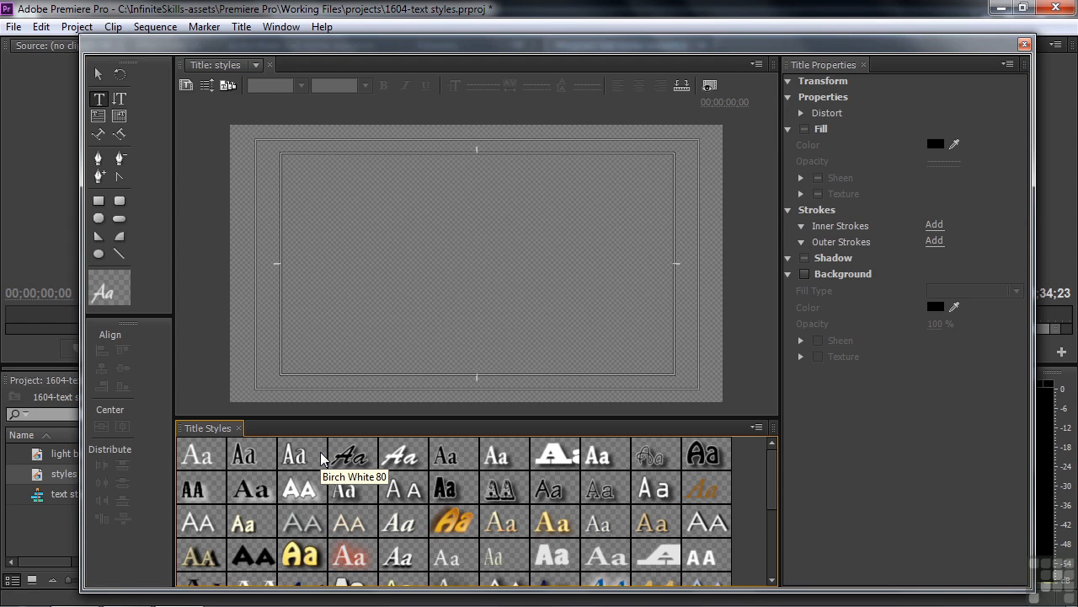
# Add the word "Text" to the title canvas and apply the Caslon Pro 68 style to it
pyautogui.click(309, 246)
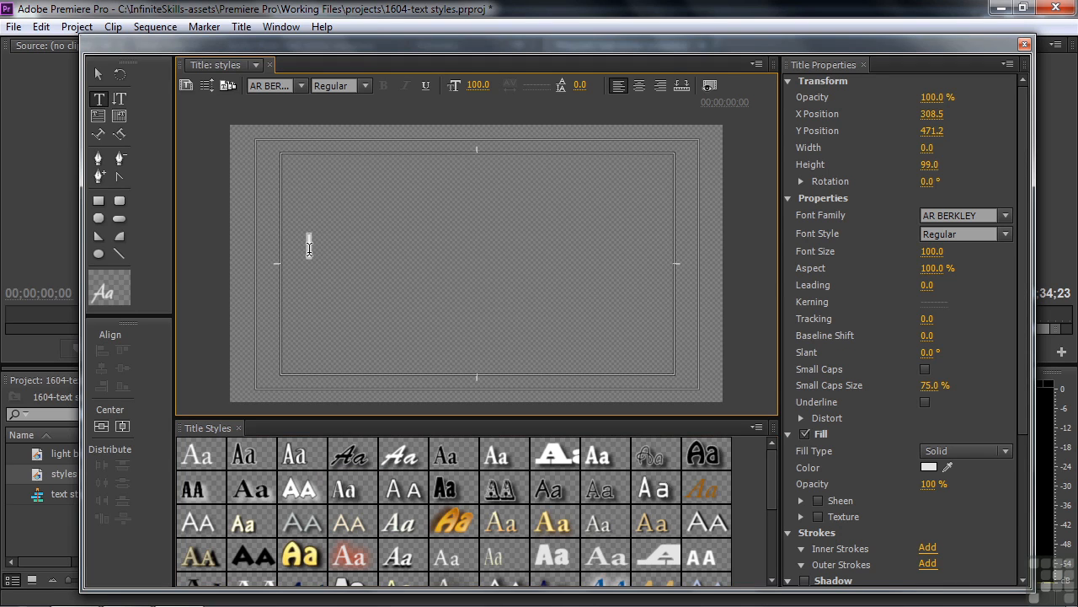
pyautogui.write('Text')
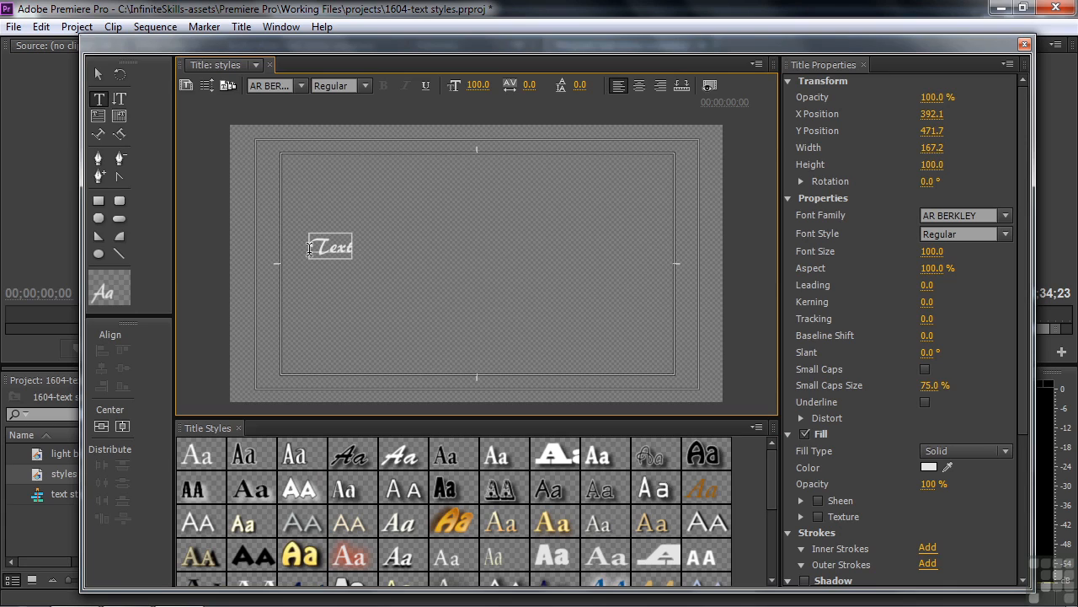
pyautogui.click(199, 456)
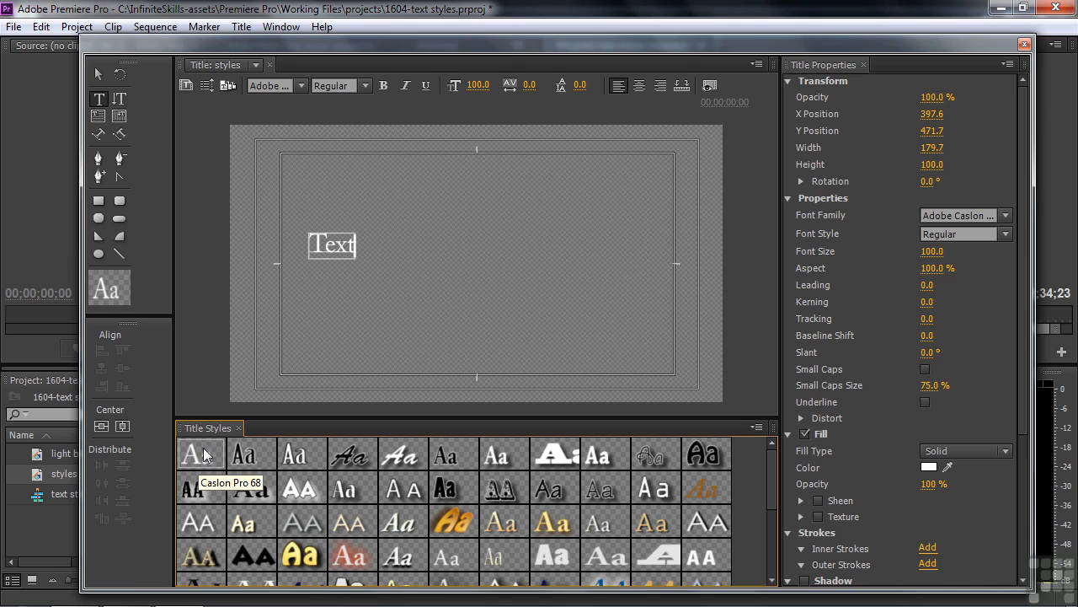
# Enlarge the text to nearly fill the title frame, at a font size of about 1009, and briefly show the background video behind it
pyautogui.click(99, 74)
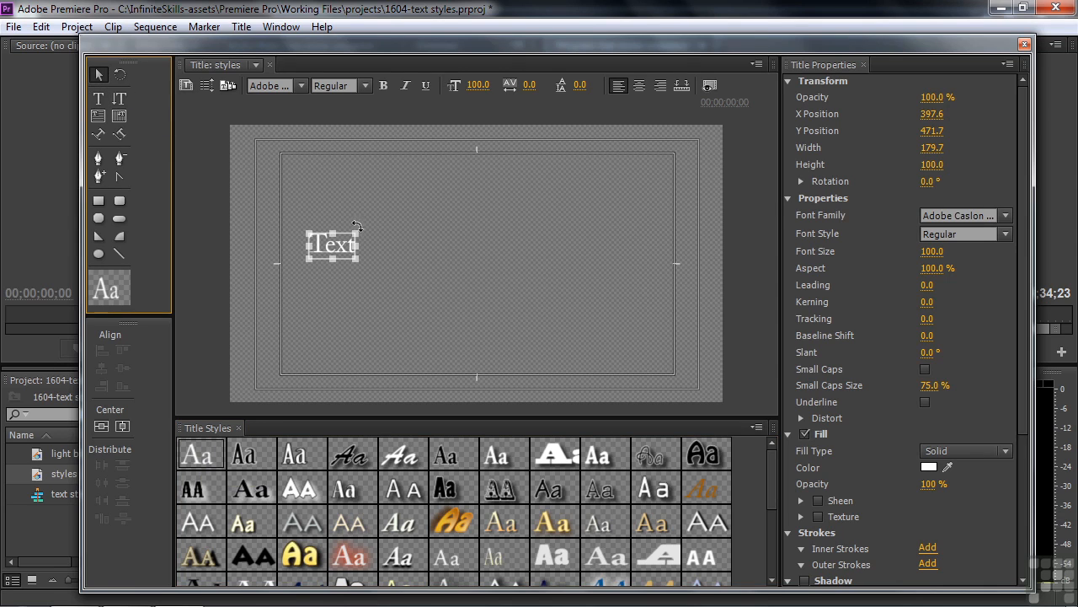
pyautogui.moveTo(357, 233); pyautogui.dragTo(677, 150)
pyautogui.moveTo(308, 257); pyautogui.dragTo(232, 396)
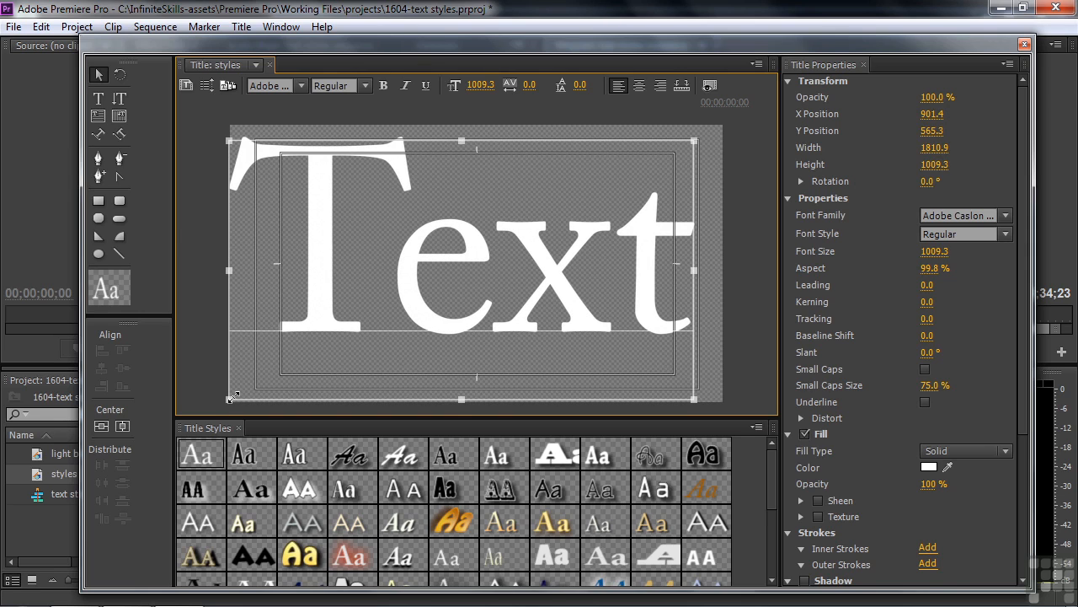
pyautogui.moveTo(232, 397); pyautogui.dragTo(229, 398)
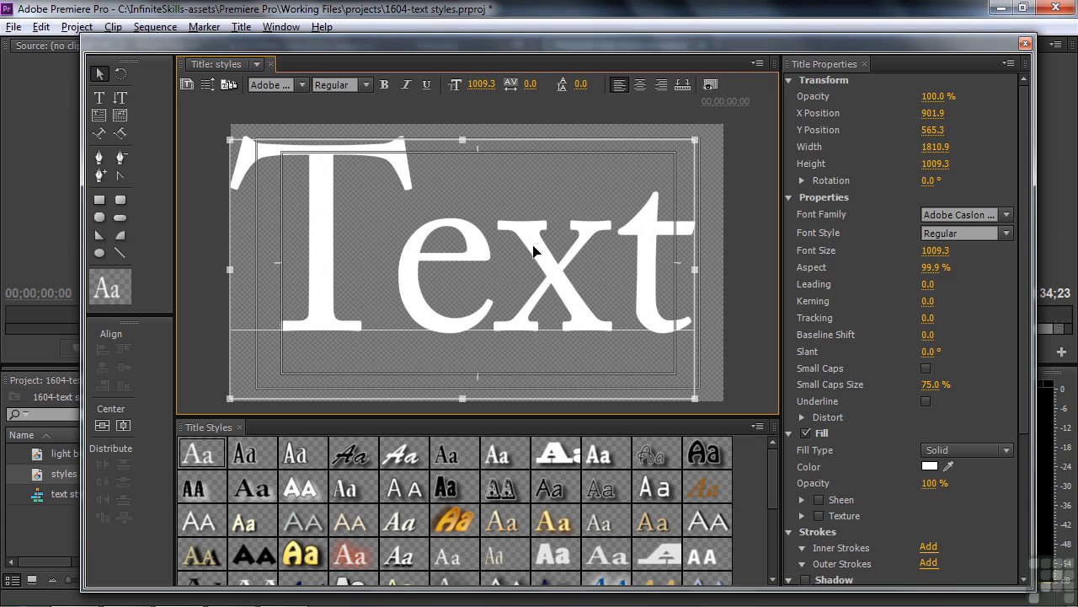
pyautogui.click(708, 85)
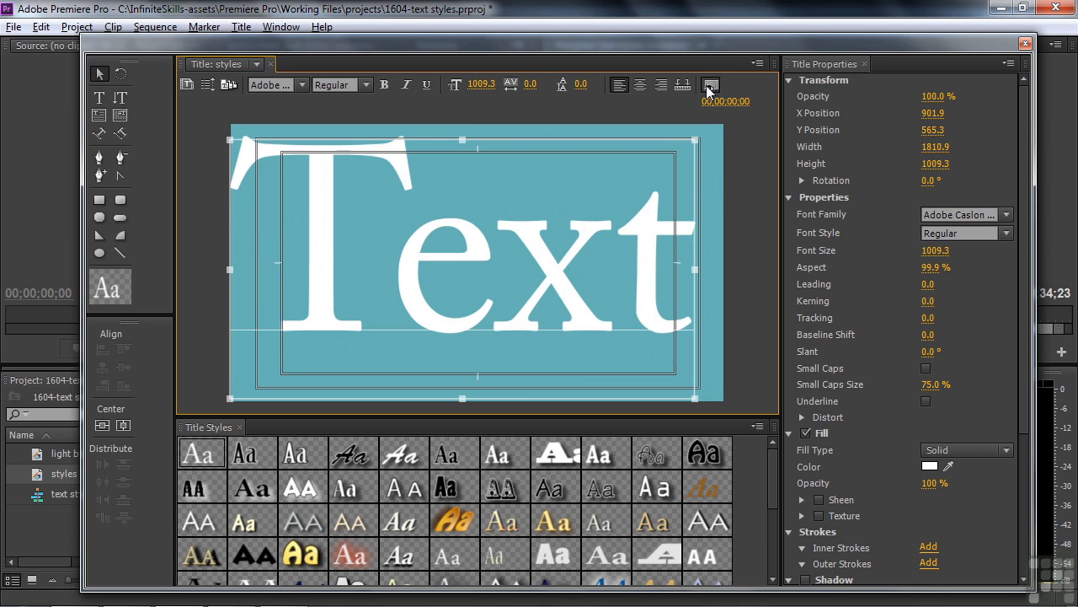
pyautogui.click(708, 87)
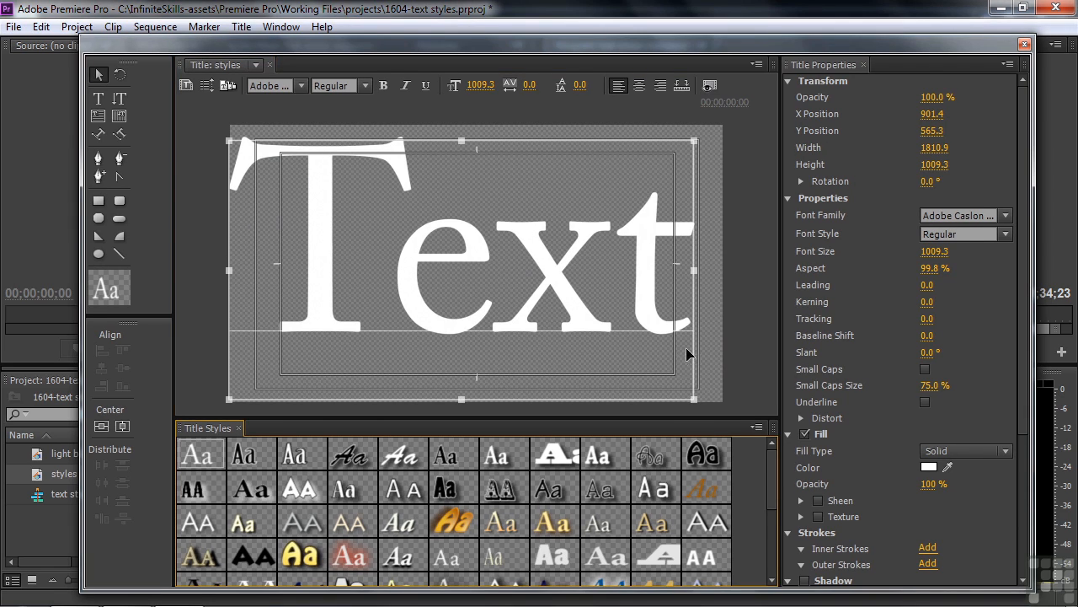
# Try the first-row title styles on the text, including Birch, Brush Script, Garamond, Blackoak, Chaparral, Giddyup and Hobo Black 75
pyautogui.click(246, 456)
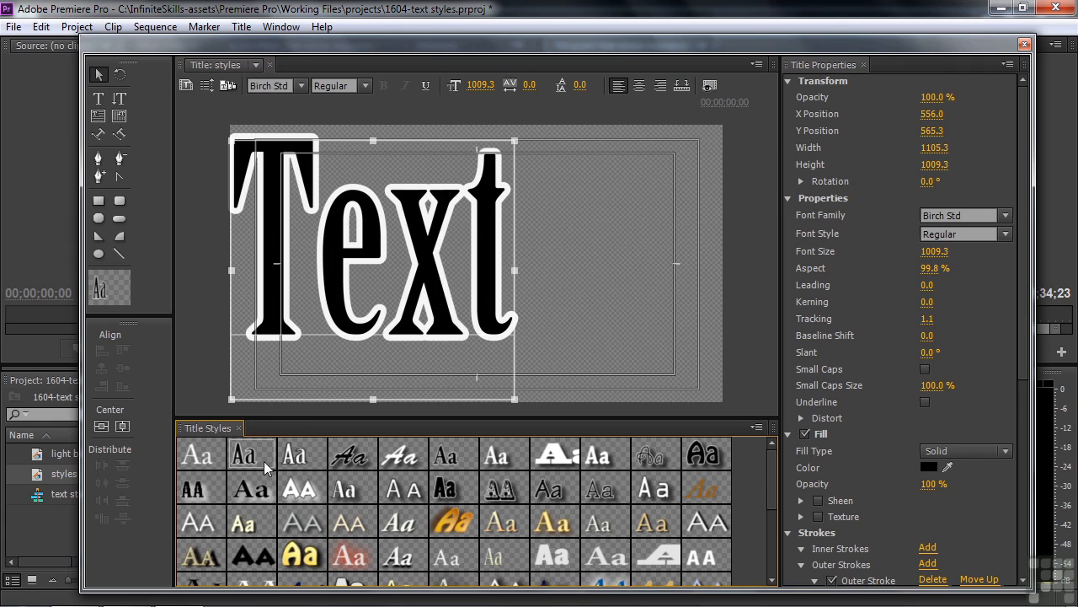
pyautogui.click(351, 456)
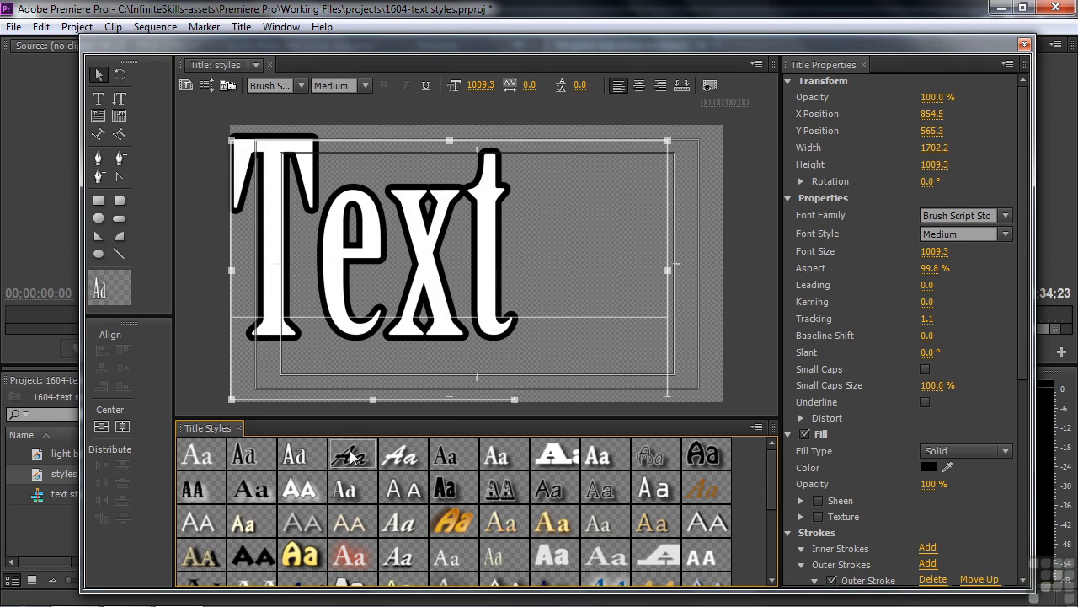
pyautogui.click(400, 456)
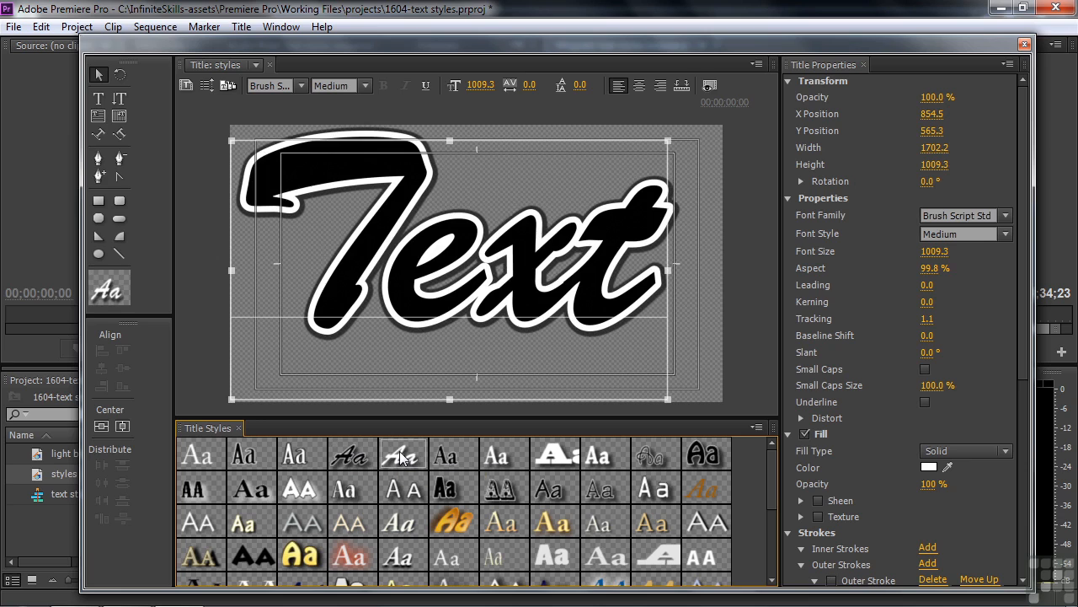
pyautogui.click(446, 455)
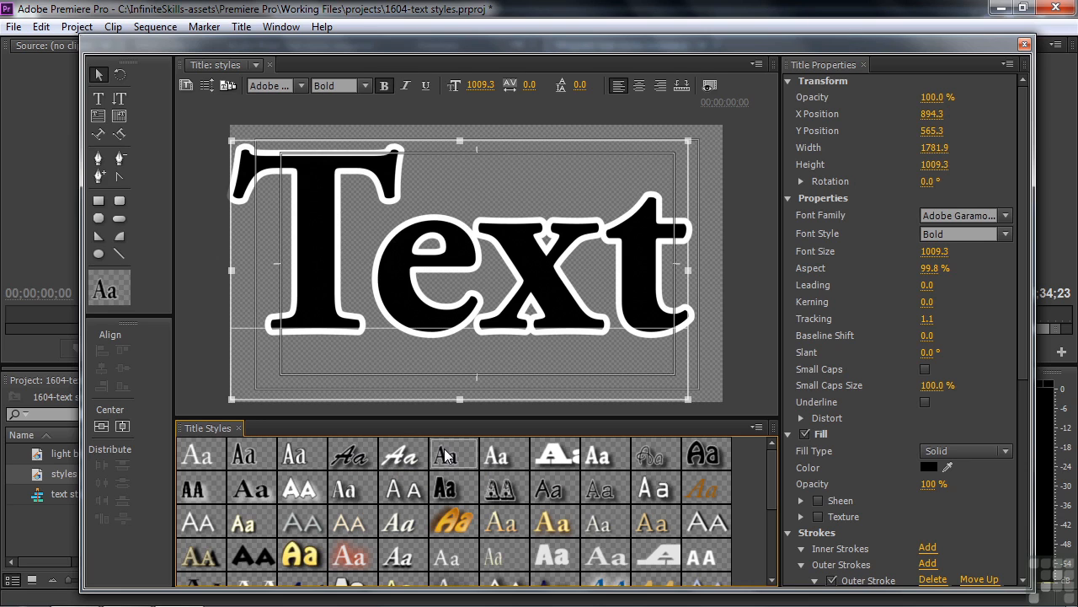
pyautogui.click(502, 462)
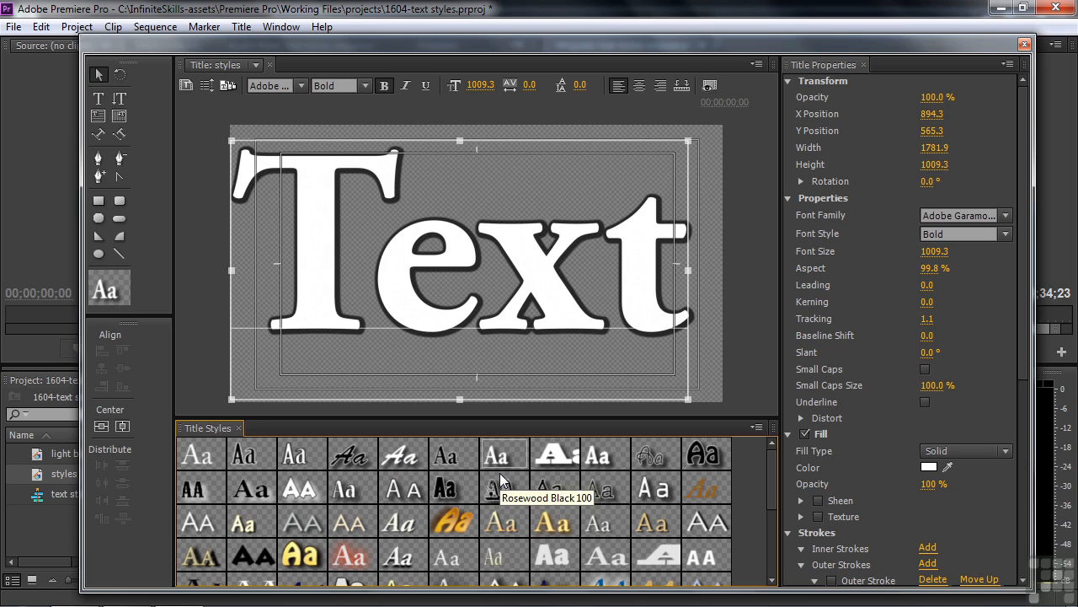
pyautogui.click(550, 455)
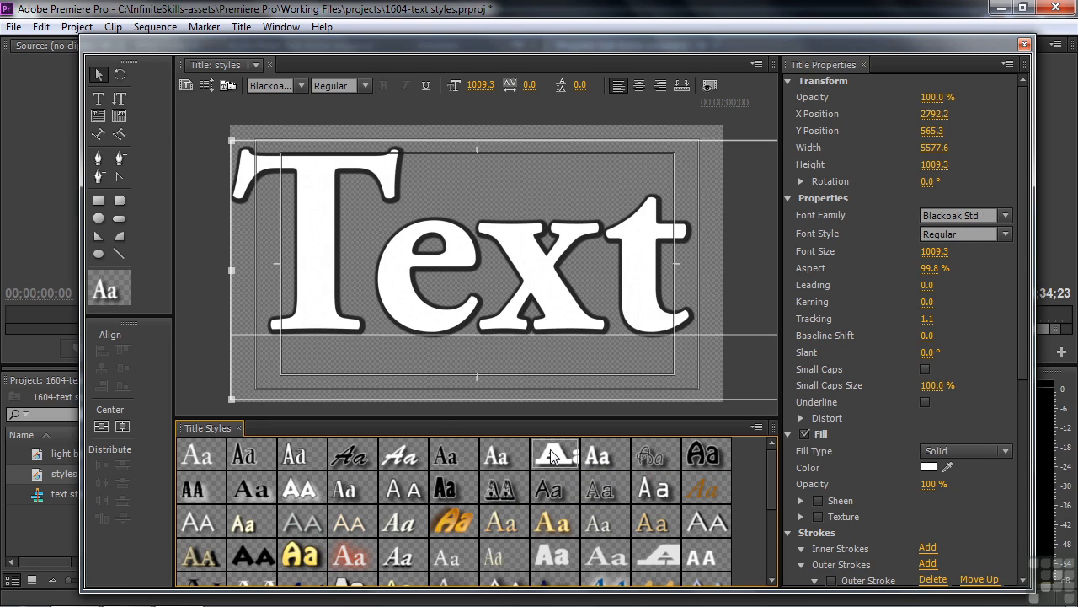
pyautogui.click(602, 456)
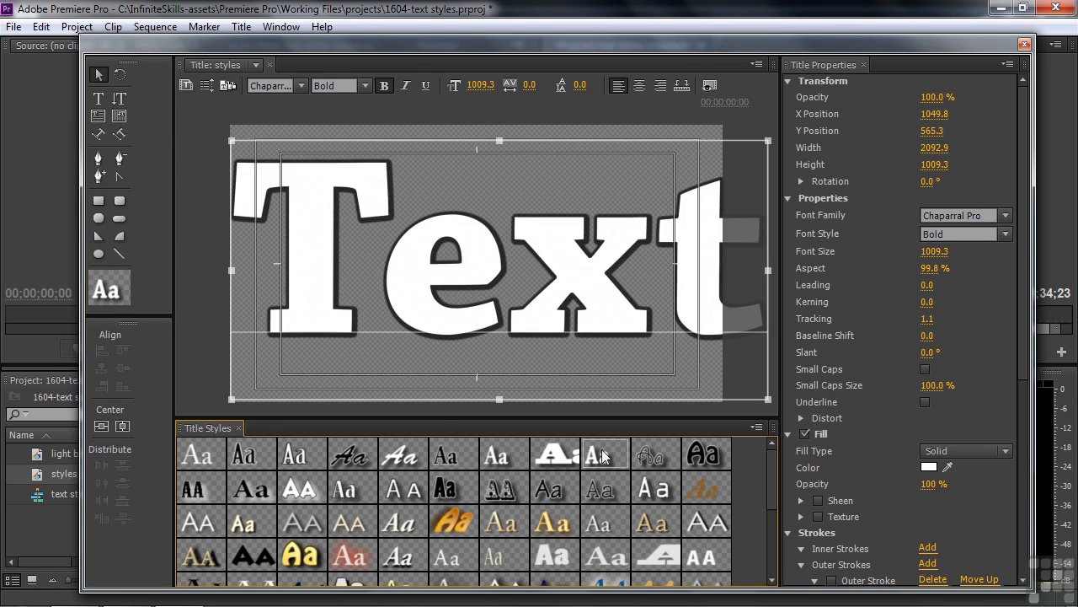
pyautogui.click(658, 453)
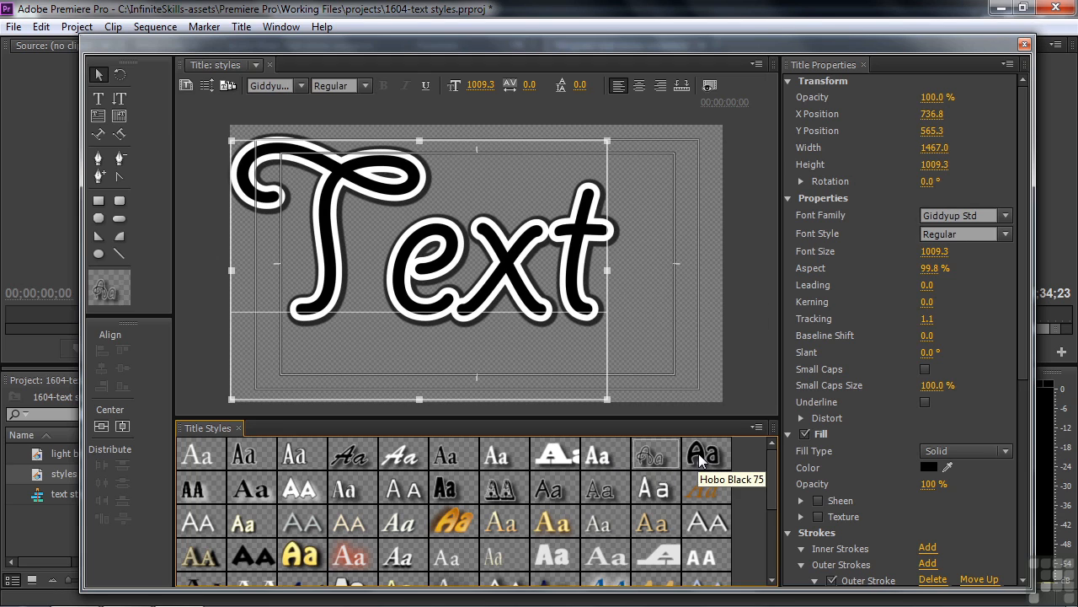
pyautogui.click(699, 455)
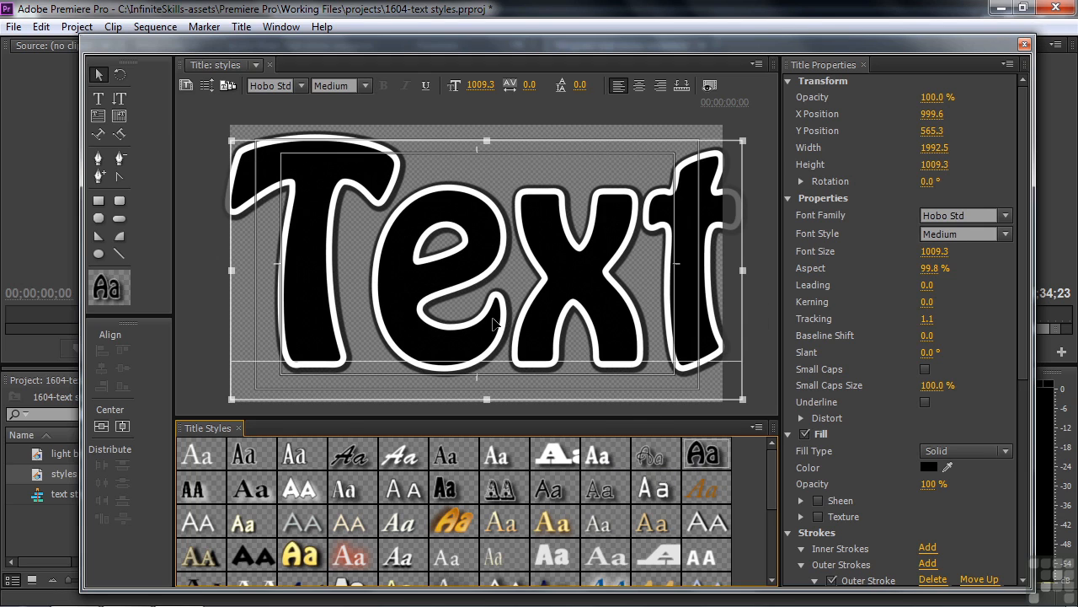
# Try the black Mesquite, Minion Pro Black 89, white Lithos Pro and Nueva Bold Condensed styles on the text
pyautogui.click(204, 490)
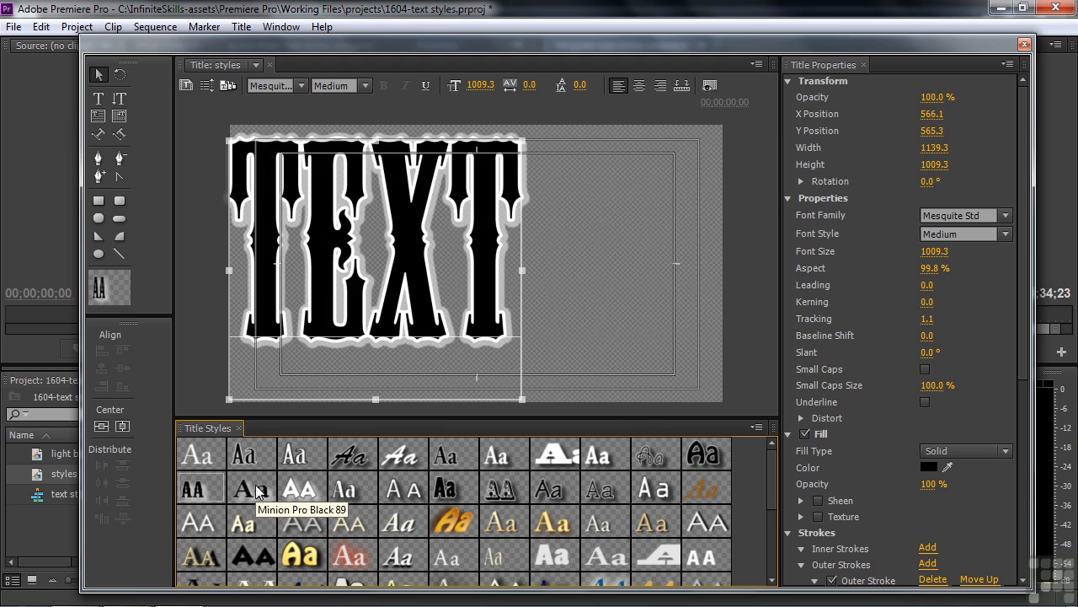
pyautogui.click(244, 490)
pyautogui.click(300, 489)
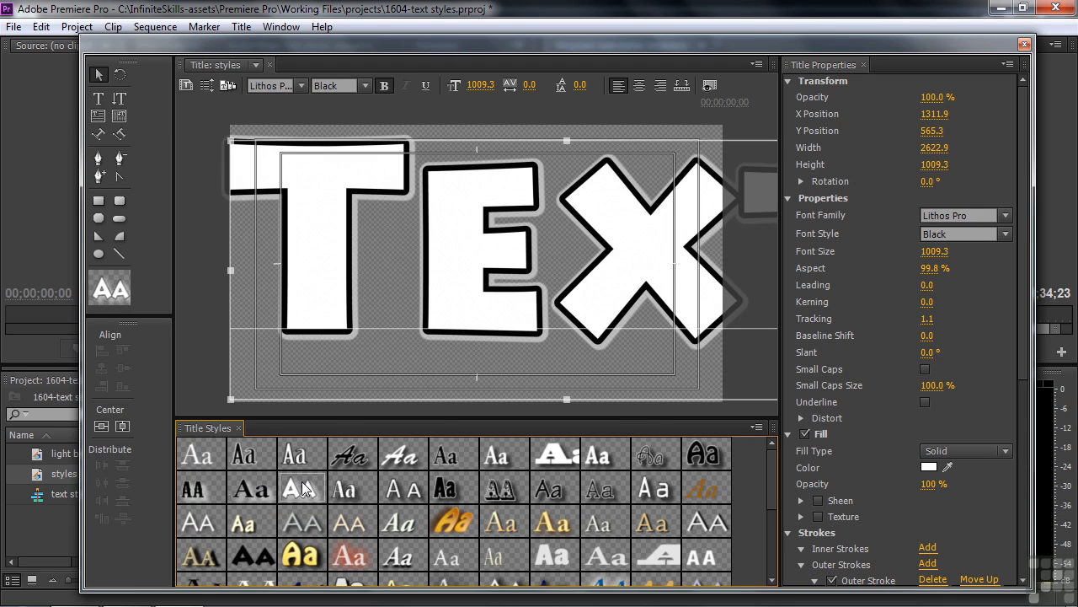
pyautogui.click(344, 489)
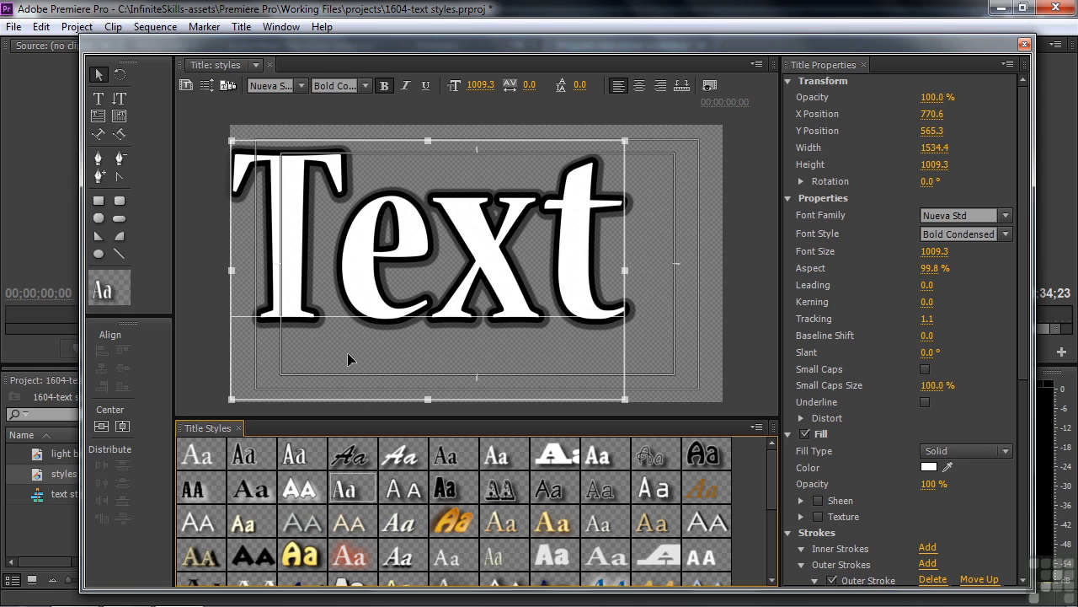
# With no text selected, choose the slanted orange Hobo style, add the word "New" beside the large text, and undo that addition
pyautogui.click(662, 308)
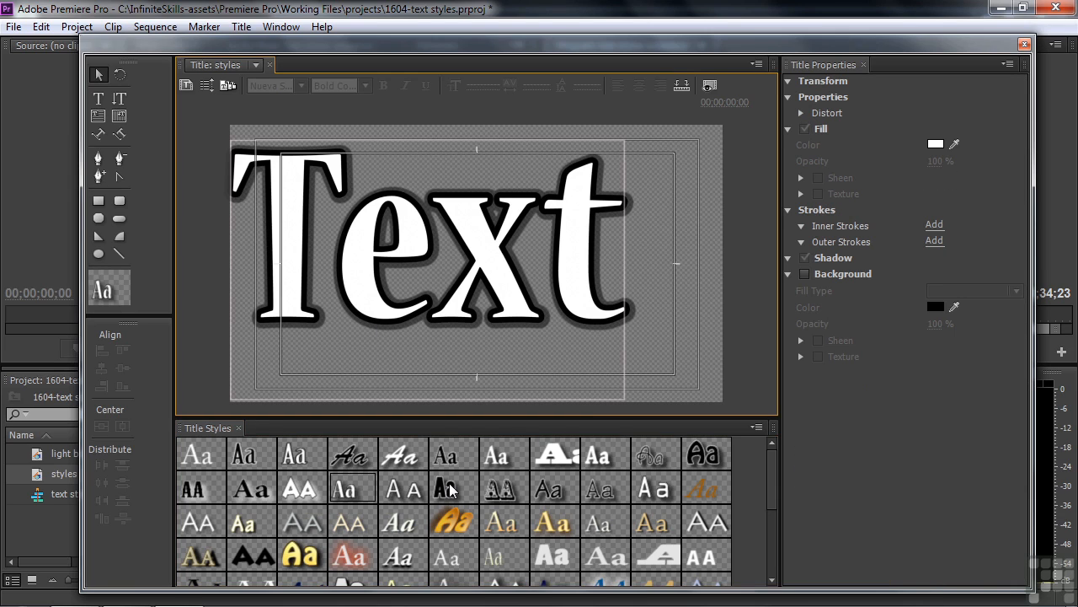
pyautogui.click(452, 523)
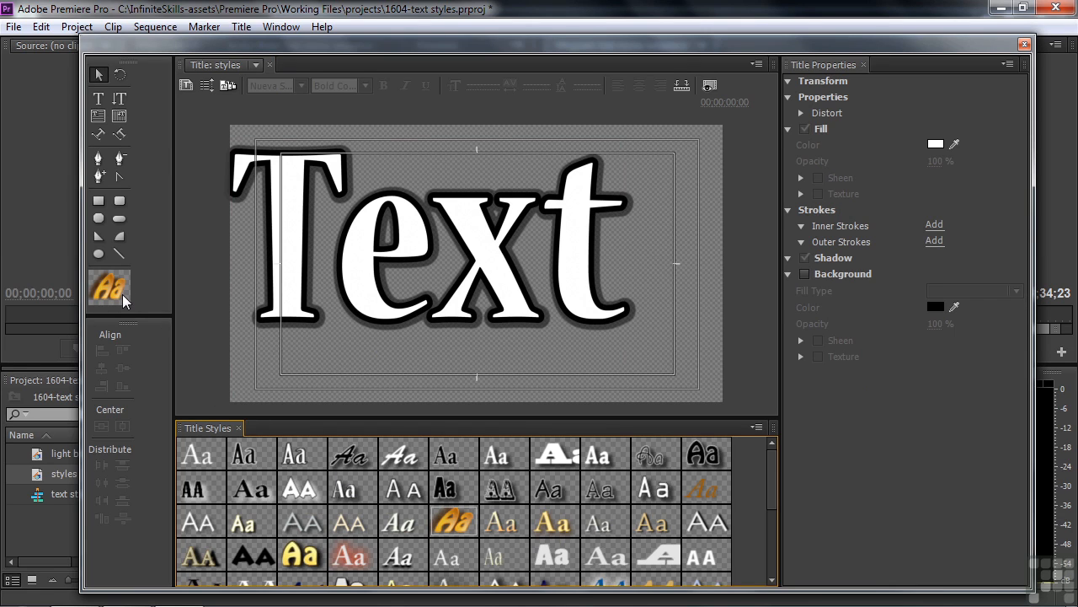
pyautogui.click(98, 97)
pyautogui.click(659, 284)
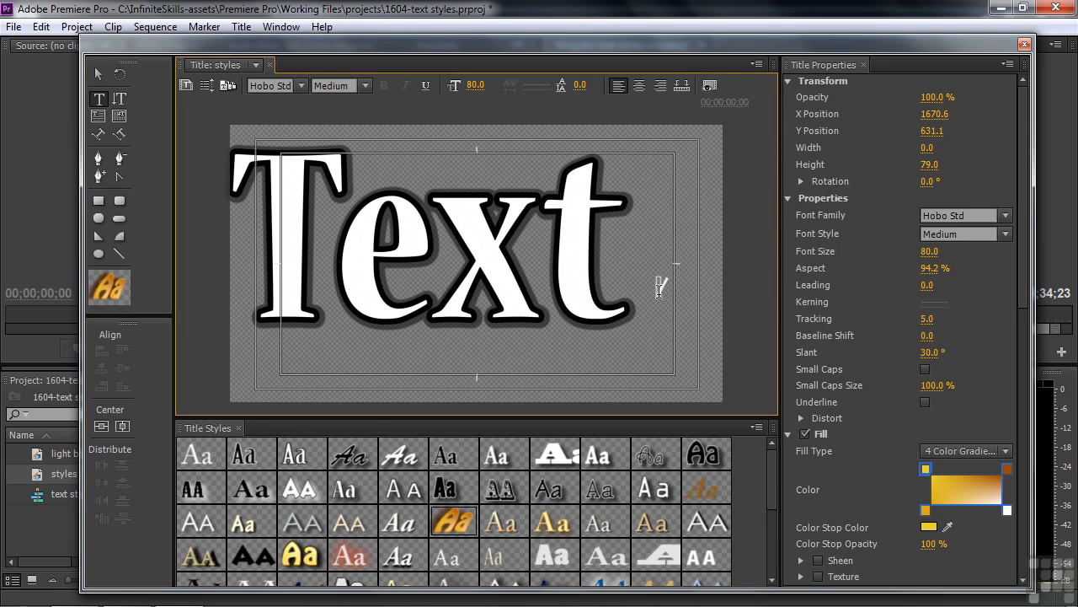
pyautogui.write('New')
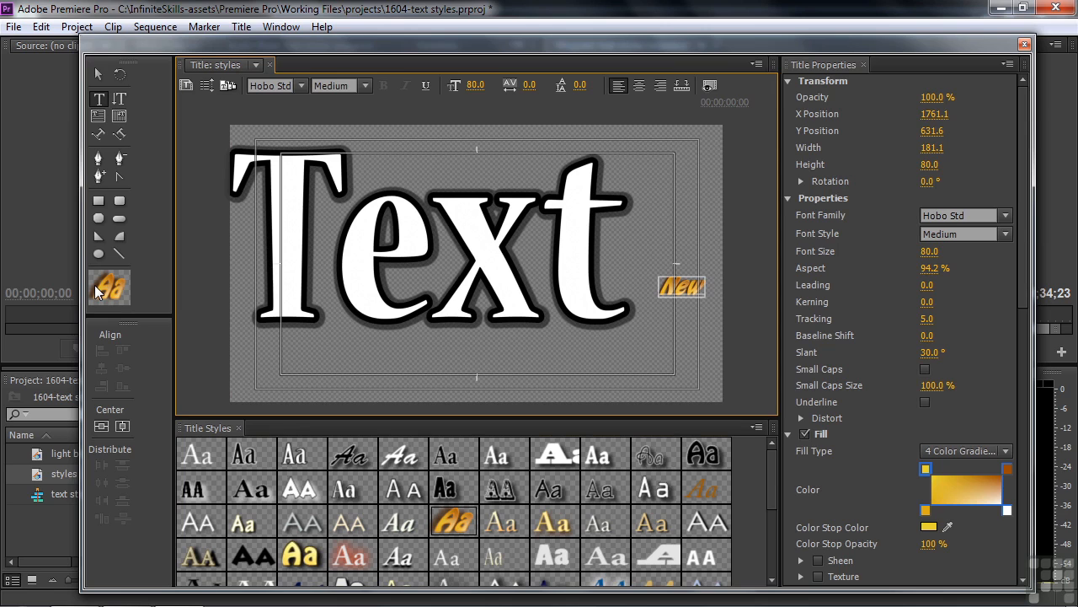
pyautogui.hotkey('ctrl', 'z')
pyautogui.hotkey('ctrl', 'z')
pyautogui.hotkey('ctrl', 'z')
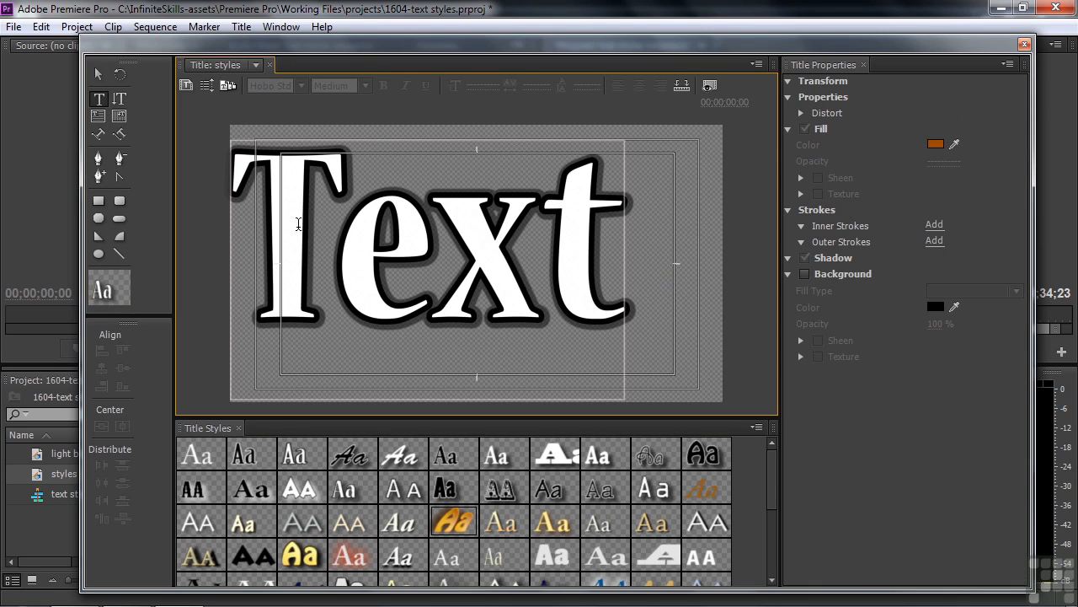
# Try the gold Adobe Caslon Bold and cream Lithos Pro styles on the large text, settling on the red-glow Adobe Caslon Semibold style
pyautogui.click(443, 260)
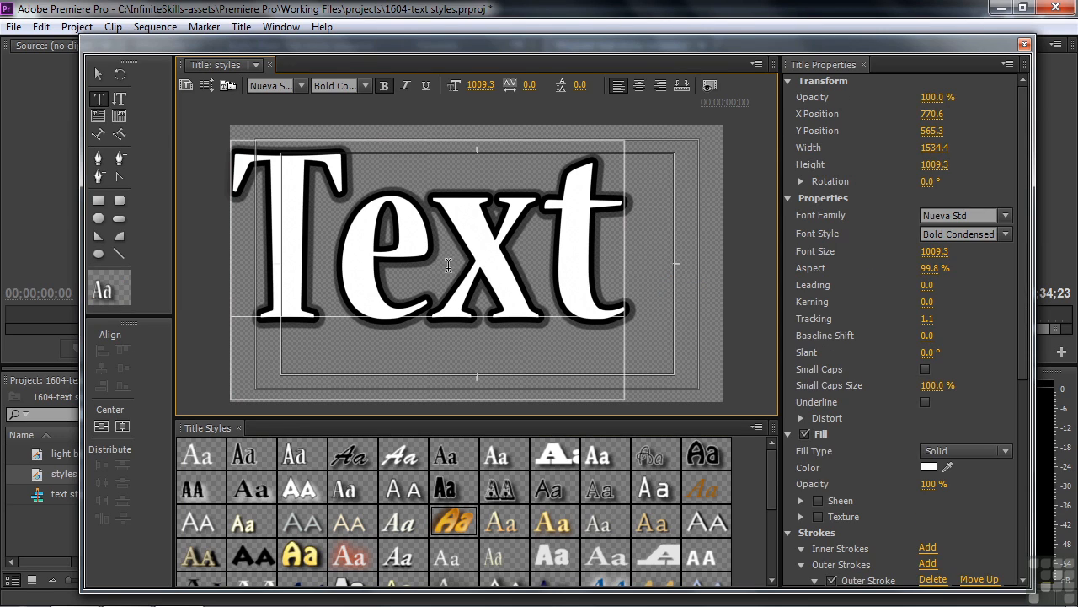
pyautogui.click(548, 522)
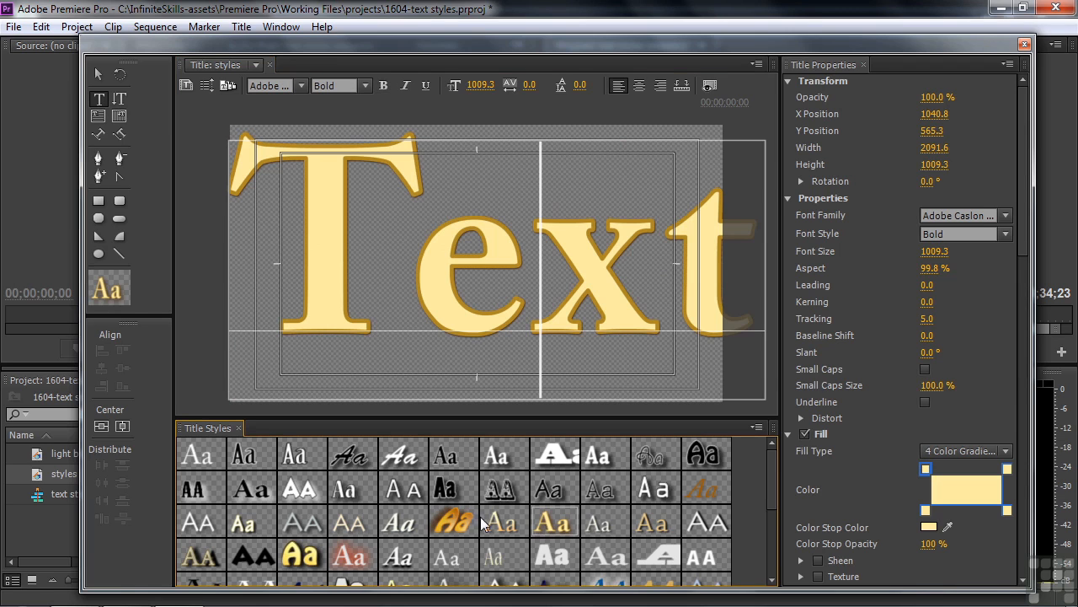
pyautogui.click(352, 523)
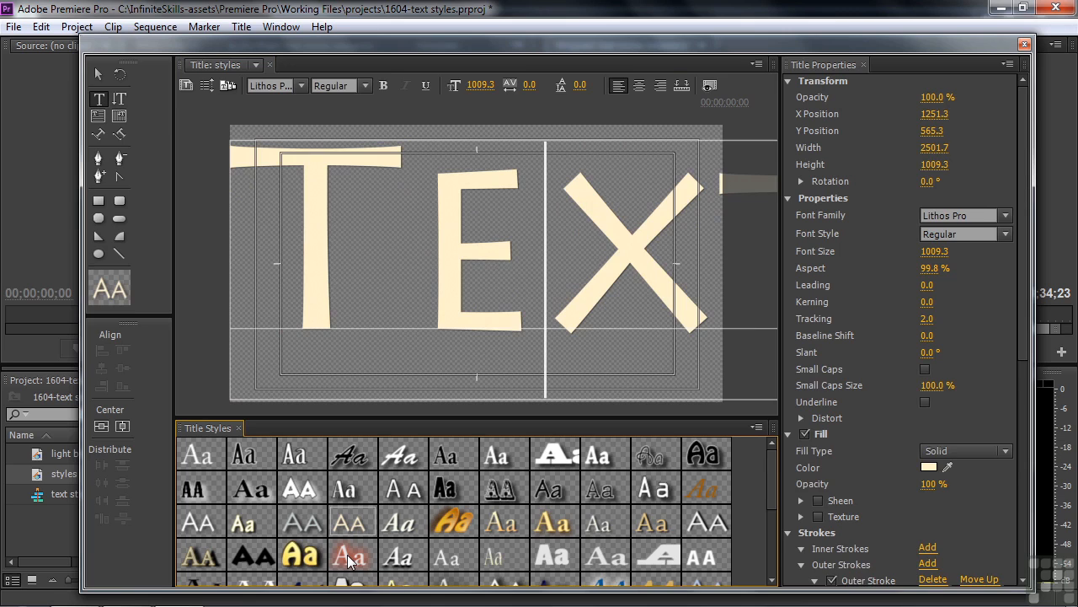
pyautogui.click(351, 558)
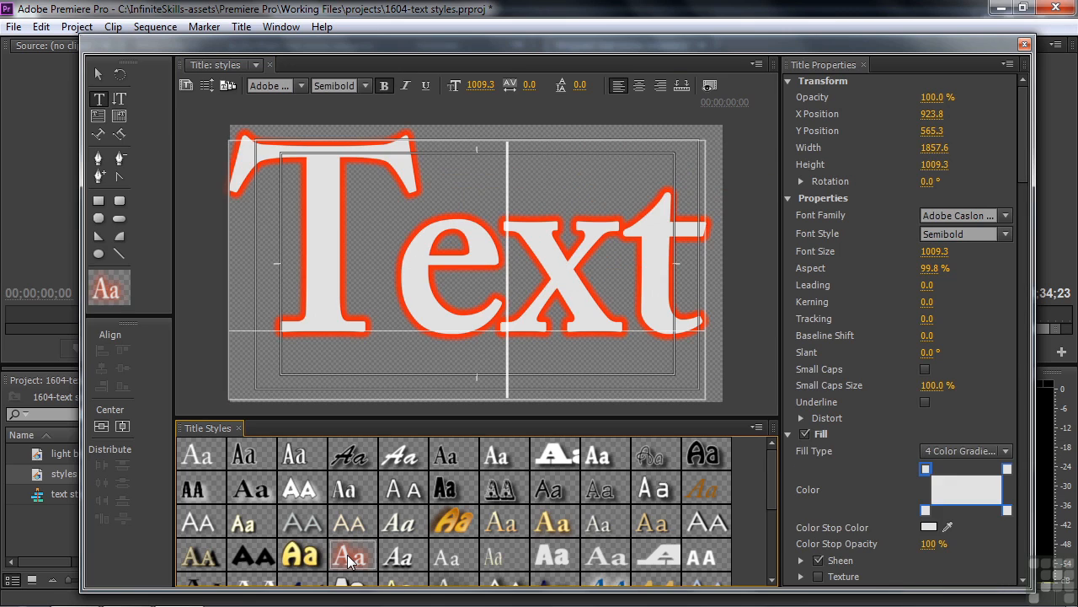
# Try the yellow Hobo Std Medium style on only the letters "Te" of the large text and undo it
pyautogui.click(502, 274)
pyautogui.moveTo(476, 278); pyautogui.dragTo(316, 282)
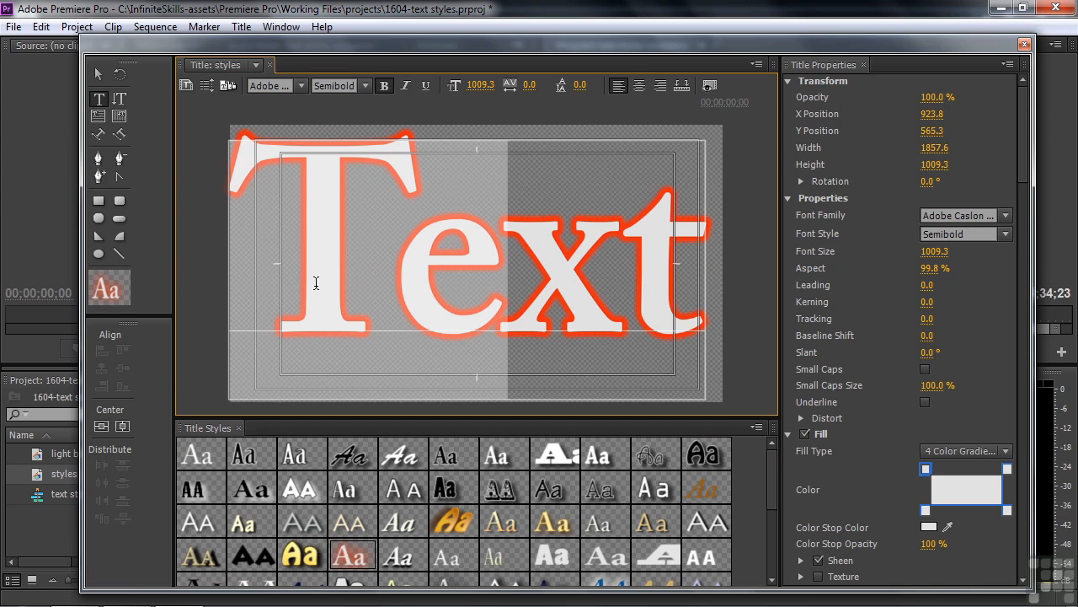
pyautogui.click(316, 558)
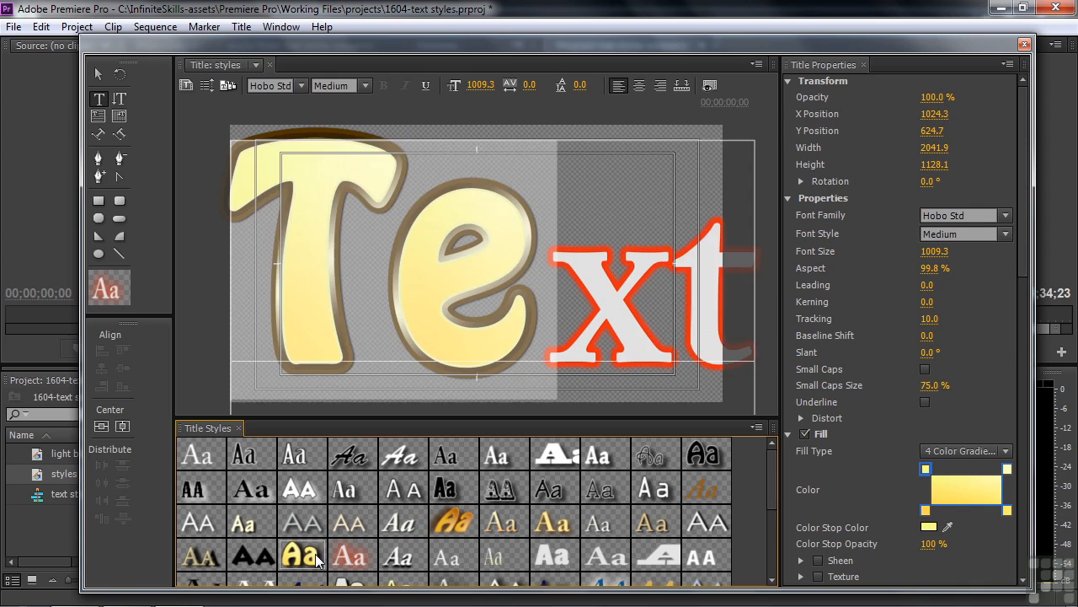
pyautogui.hotkey('ctrl', 'z')
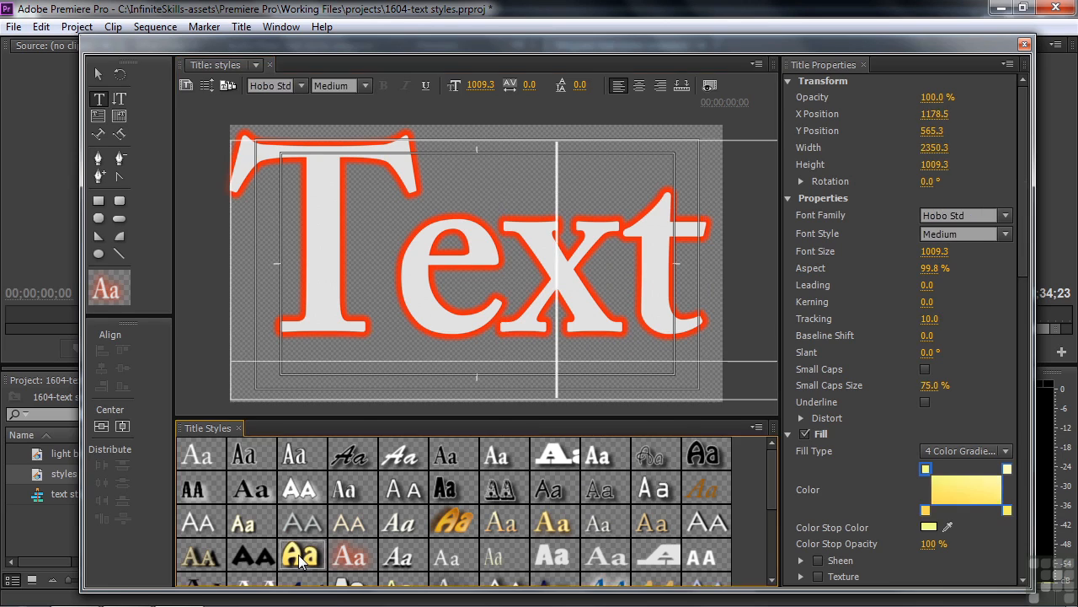
# Apply the yellow Hobo Std Medium style to the whole text and fit it at font size 822.3, positioned about X 1006.7, Y 570.3
pyautogui.click(298, 554)
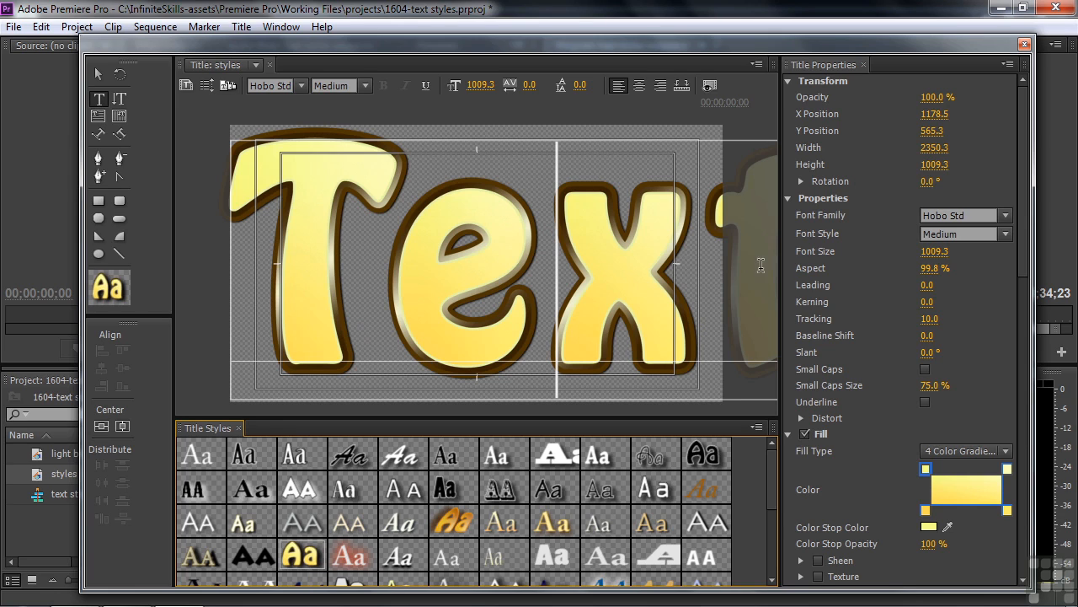
pyautogui.moveTo(935, 251); pyautogui.dragTo(887, 251)
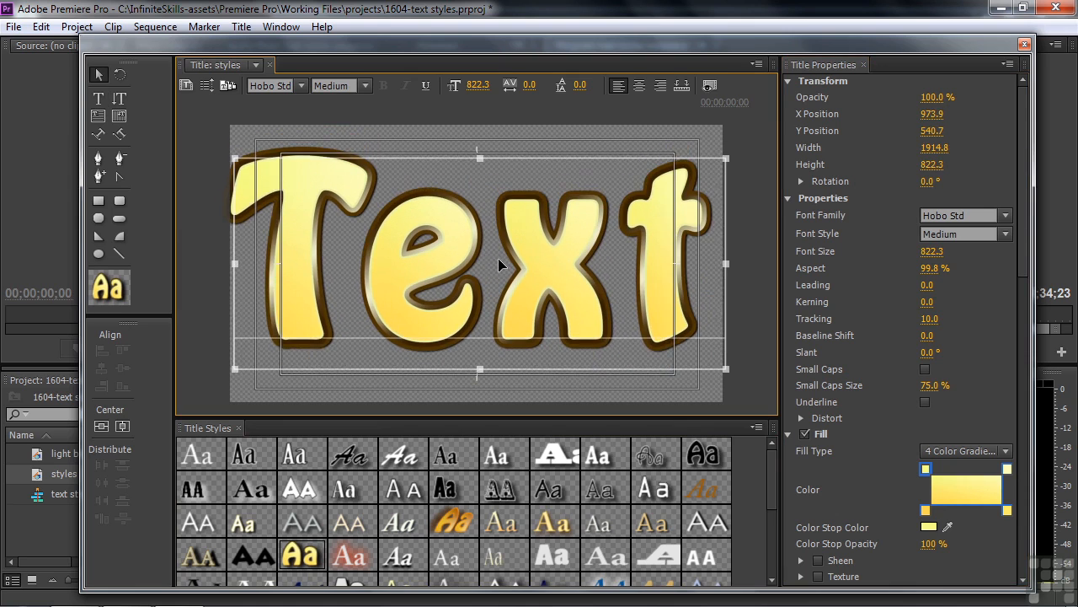
pyautogui.moveTo(498, 258); pyautogui.dragTo(507, 270)
pyautogui.press('Down')
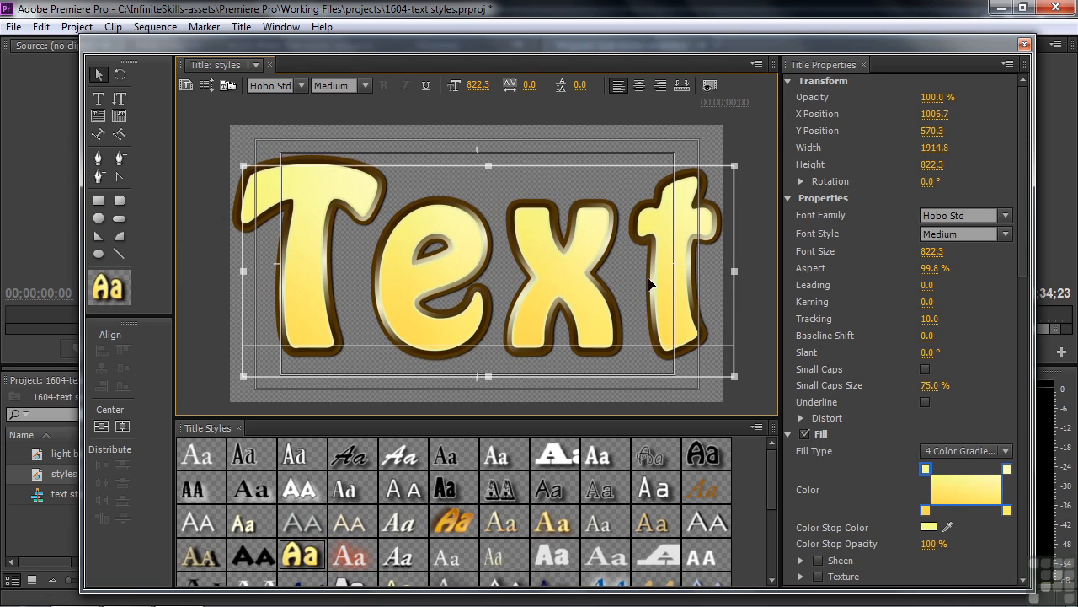
# Collapse the Transform and Properties sections and inspect the upper-right and lower-left color stops of the 4 Color Gradient fill
pyautogui.click(788, 81)
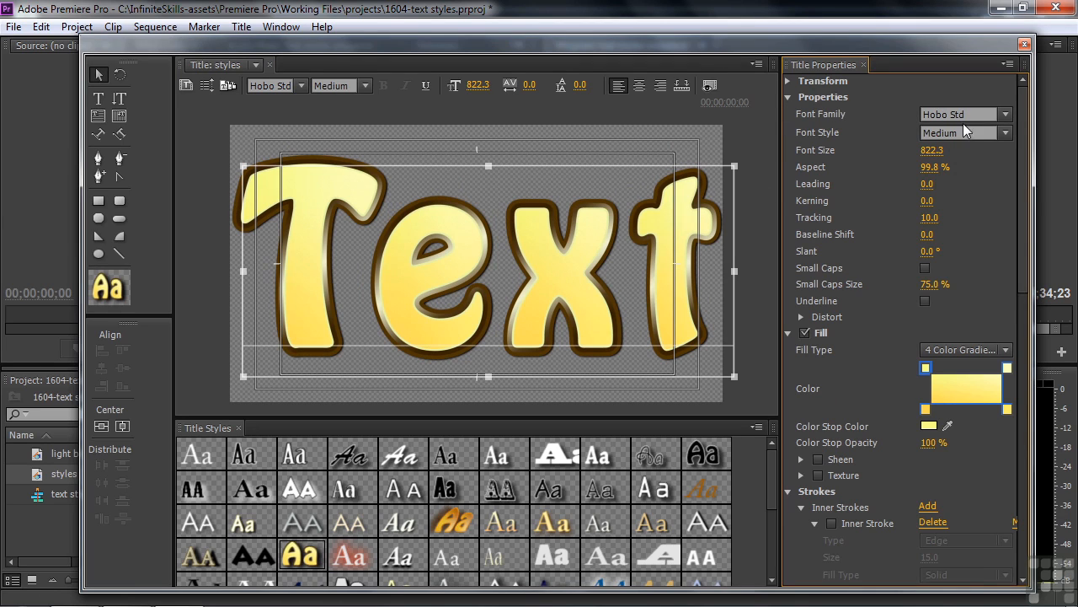
pyautogui.click(788, 97)
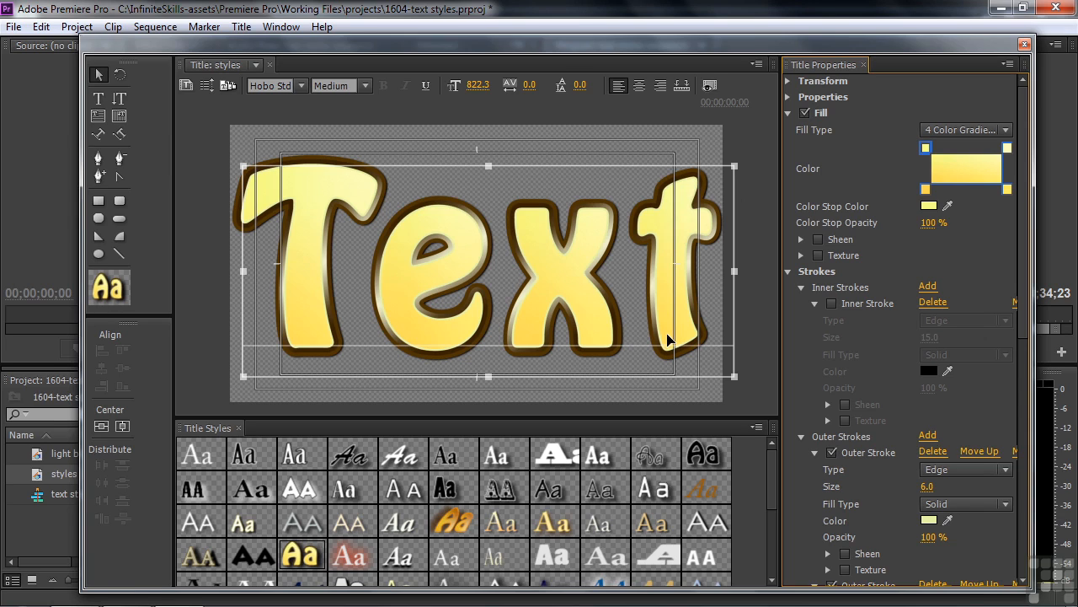
pyautogui.click(1008, 149)
pyautogui.click(929, 206)
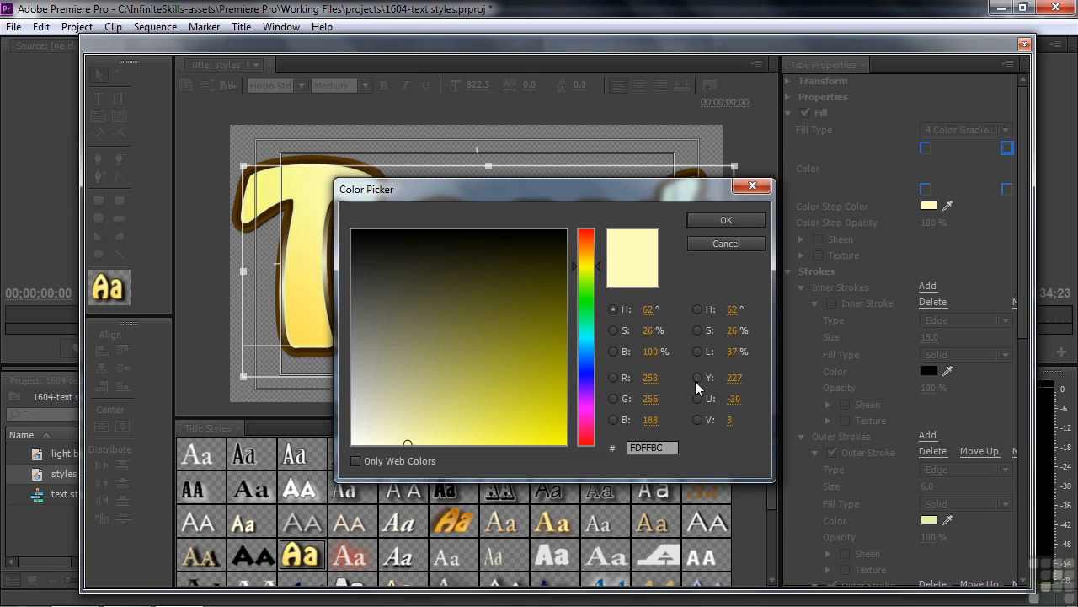
pyautogui.click(739, 243)
pyautogui.click(926, 188)
pyautogui.click(929, 207)
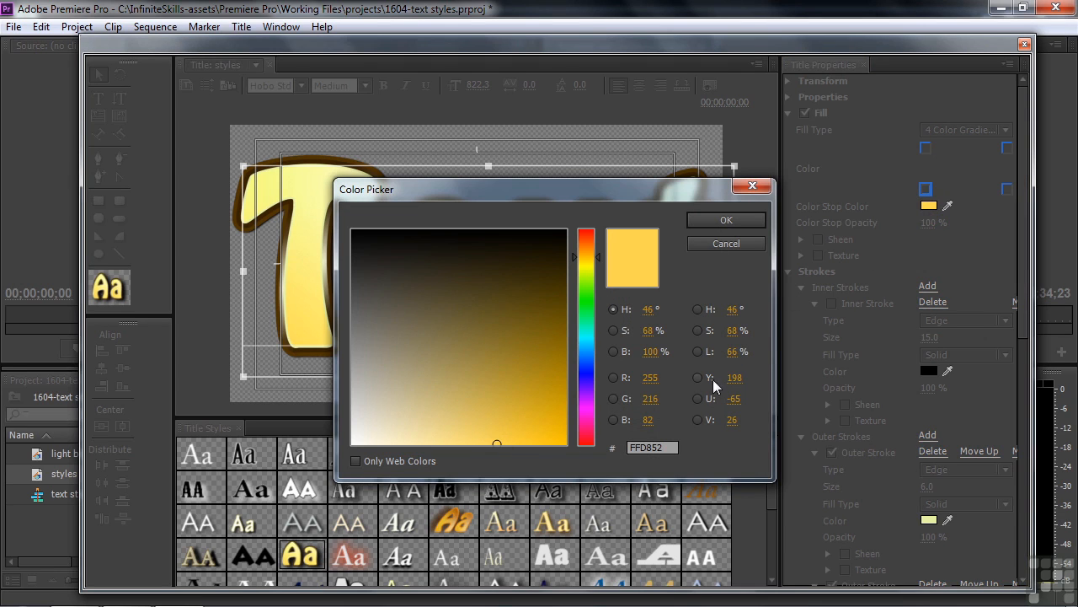
pyautogui.click(734, 244)
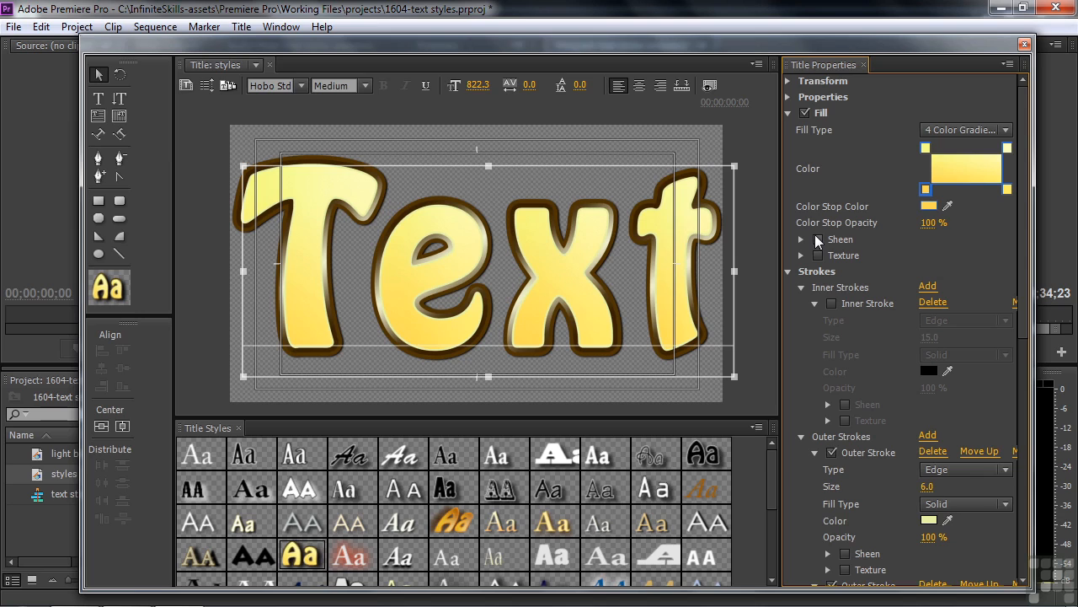
# Review the fill type options, keeping 4 Color Gradient, and collapse the inner strokes to examine the outer strokes
pyautogui.click(1007, 131)
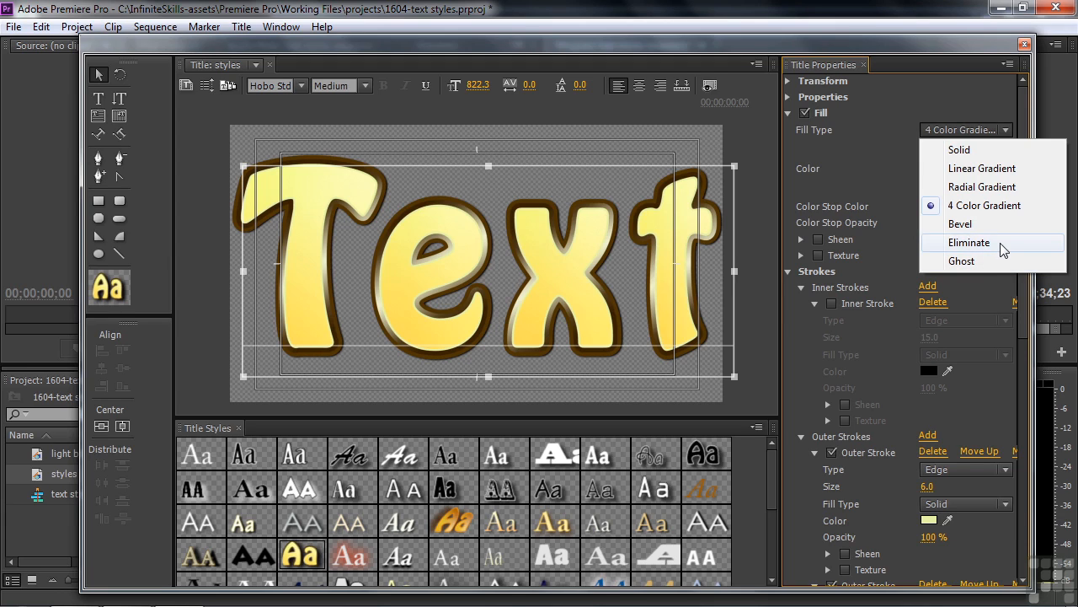
pyautogui.click(973, 205)
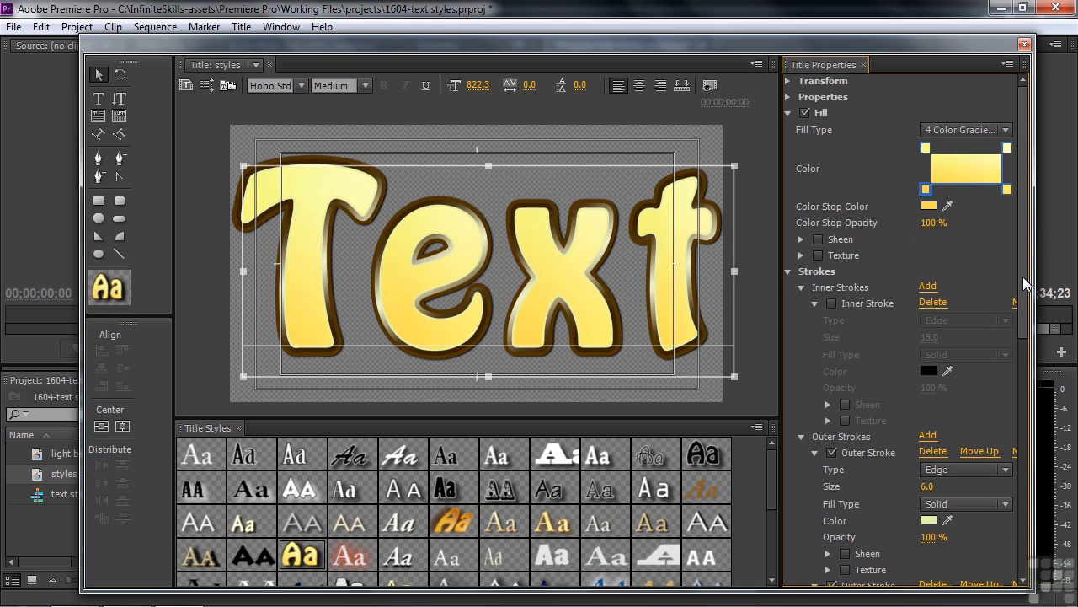
pyautogui.moveTo(1025, 284); pyautogui.dragTo(1024, 376)
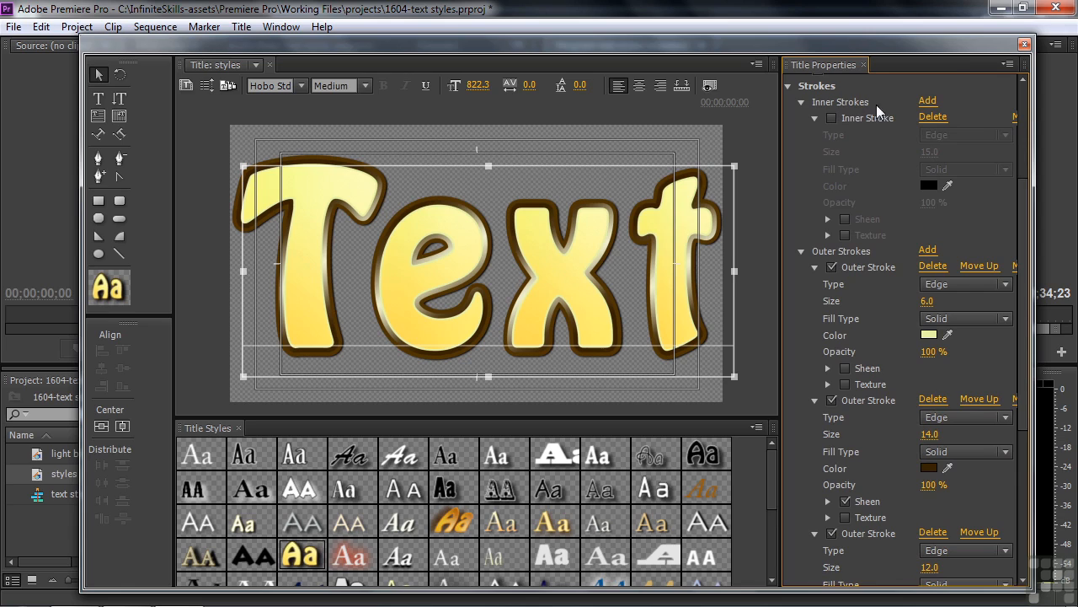
pyautogui.click(801, 102)
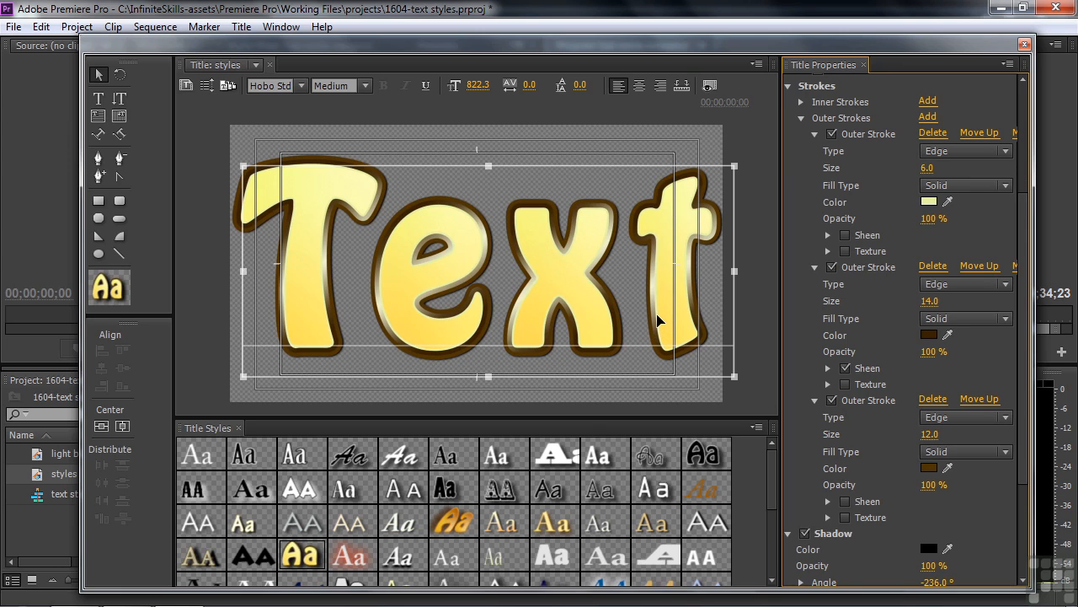
# Try a blue color on the first outer stroke and undo it
pyautogui.click(928, 202)
pyautogui.click(585, 375)
pyautogui.click(551, 369)
pyautogui.click(750, 219)
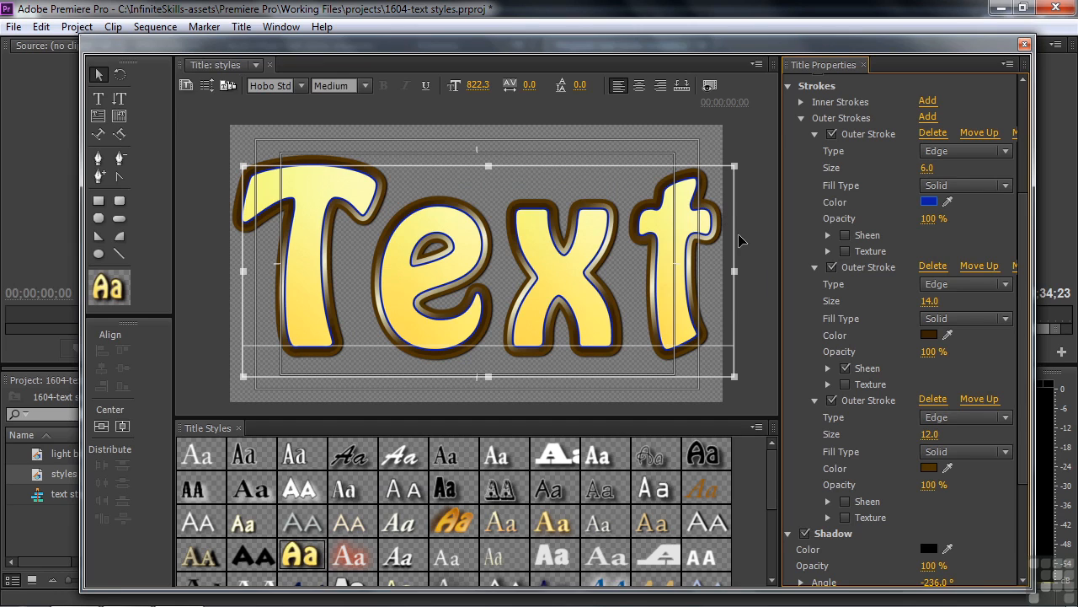
pyautogui.hotkey('ctrl', 'z')
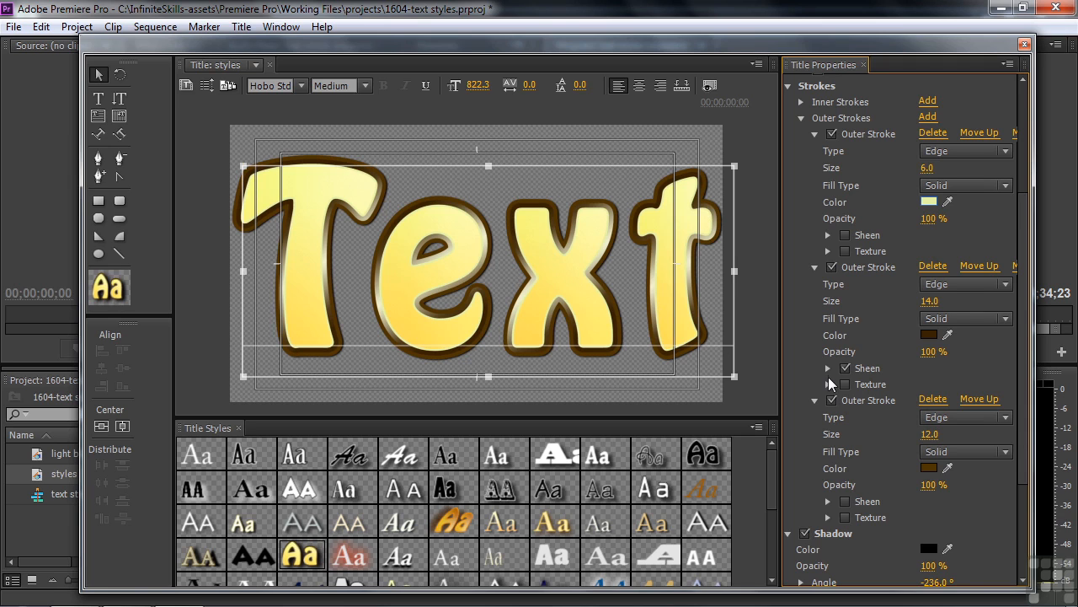
# Set the first outer stroke's color to blue, 062197
pyautogui.click(928, 202)
pyautogui.click(589, 366)
pyautogui.click(558, 357)
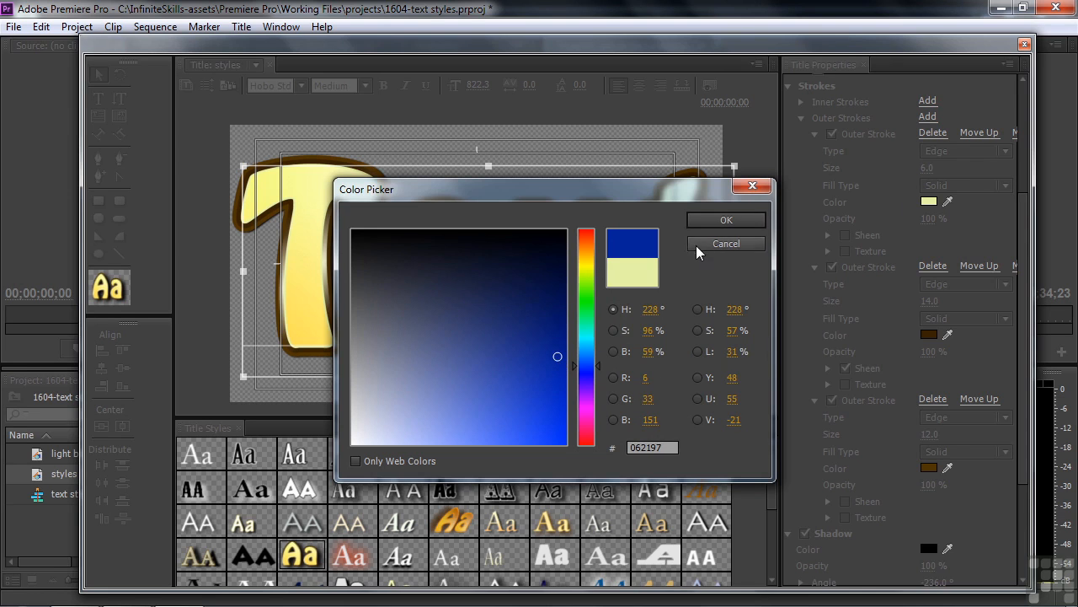
pyautogui.click(723, 219)
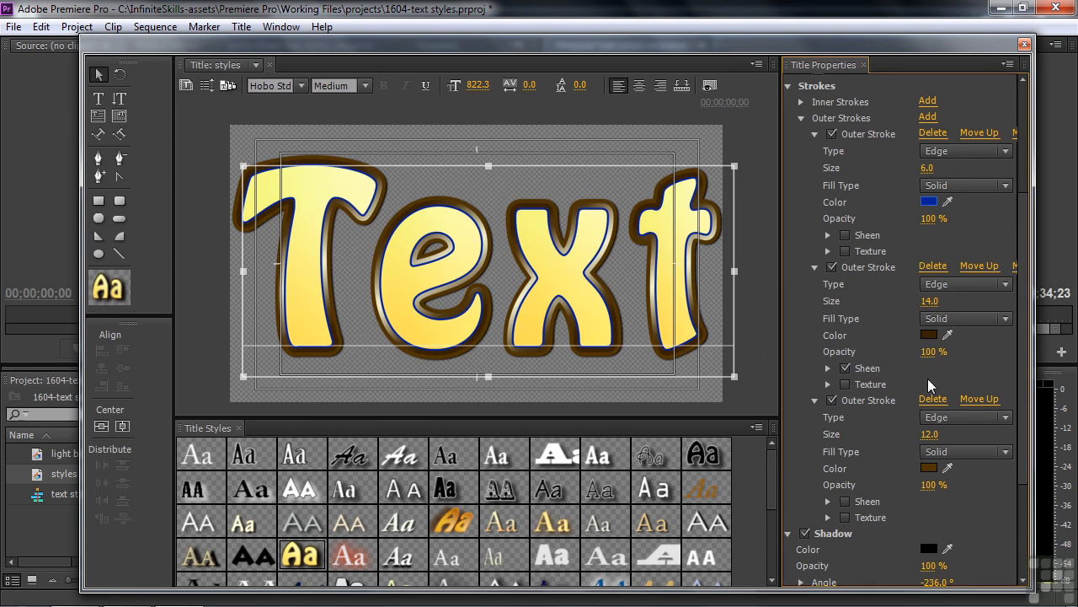
# Set the second outer stroke's color to green, 198907
pyautogui.click(928, 335)
pyautogui.click(585, 296)
pyautogui.click(555, 345)
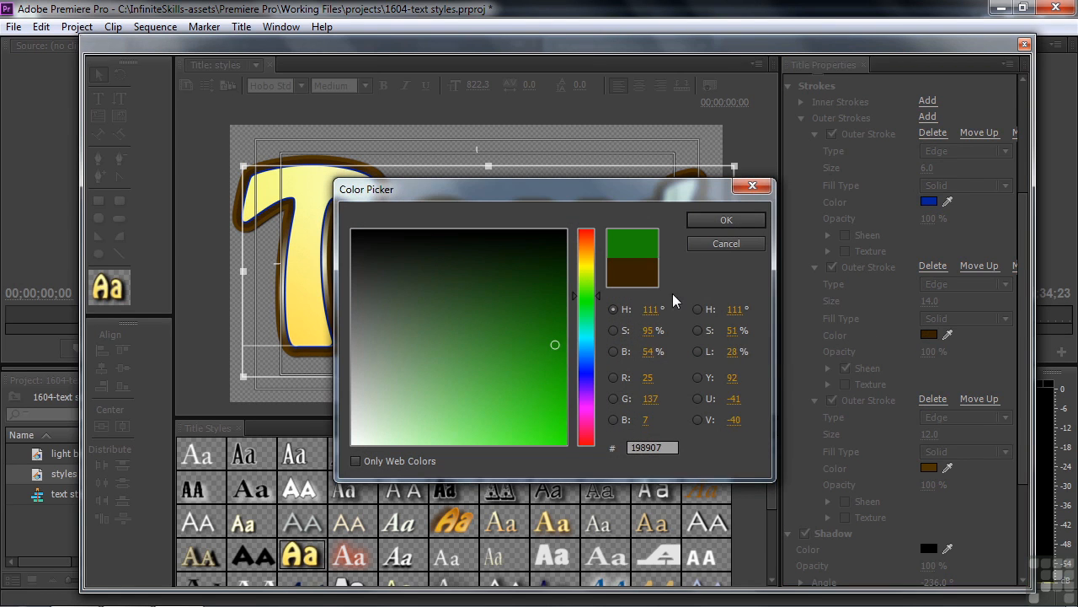
pyautogui.click(737, 224)
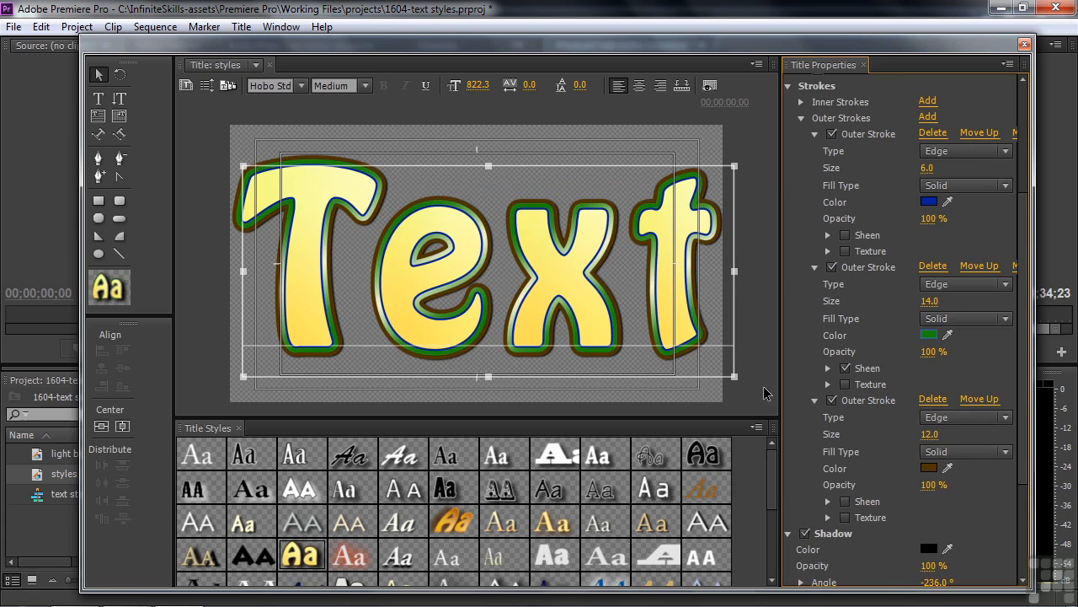
# Set the third outer stroke's color to pink, BF2265
pyautogui.click(929, 468)
pyautogui.click(586, 434)
pyautogui.click(529, 390)
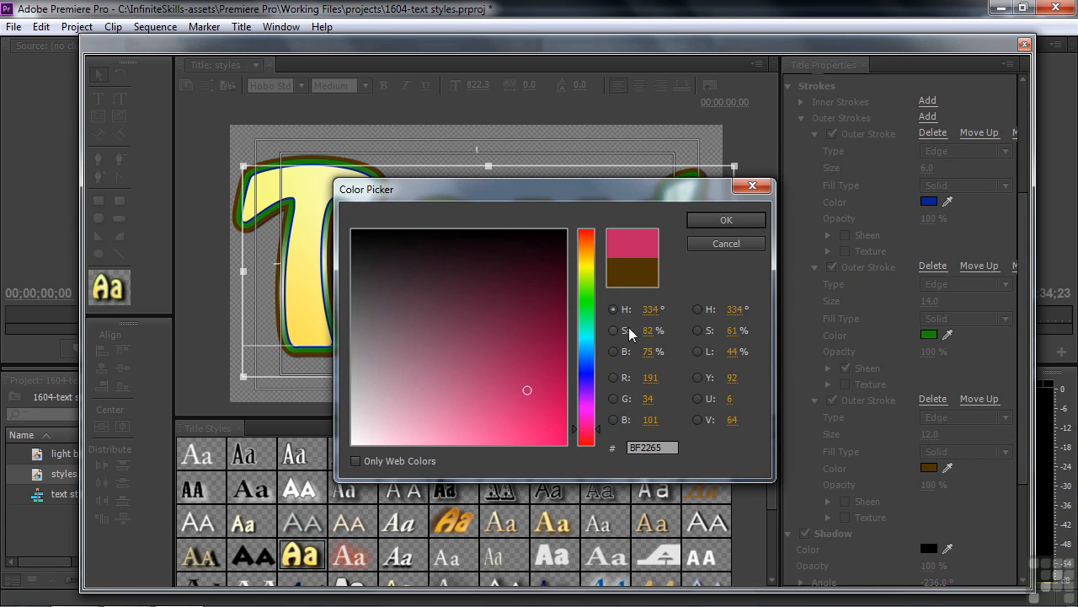
pyautogui.click(716, 224)
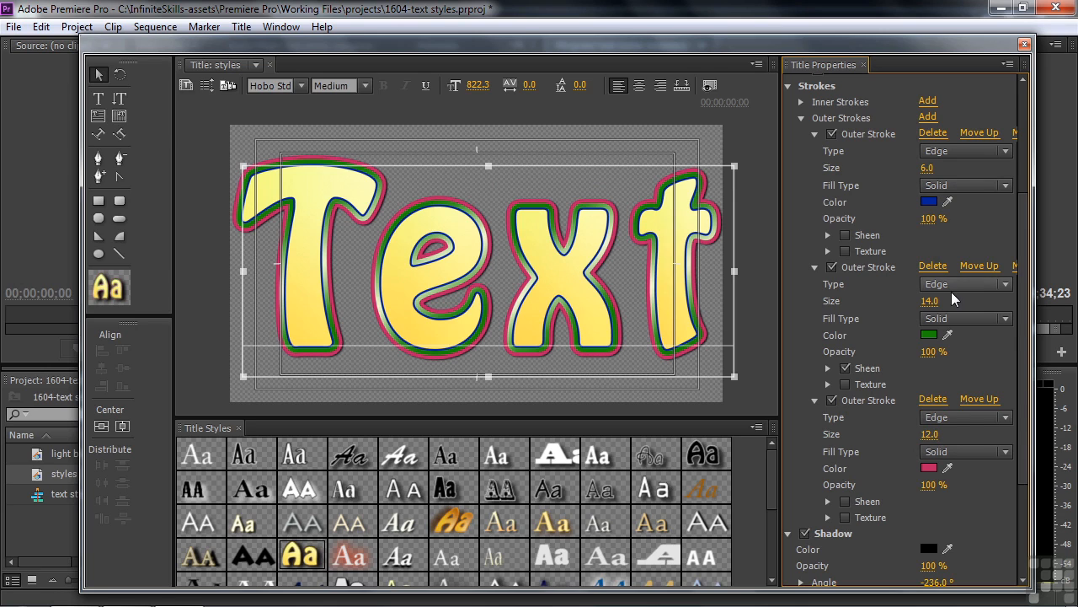
# Check the second outer stroke's fill type options, try its Depth and Drop Face types with a changed magnitude, and undo the type changes
pyautogui.click(1006, 321)
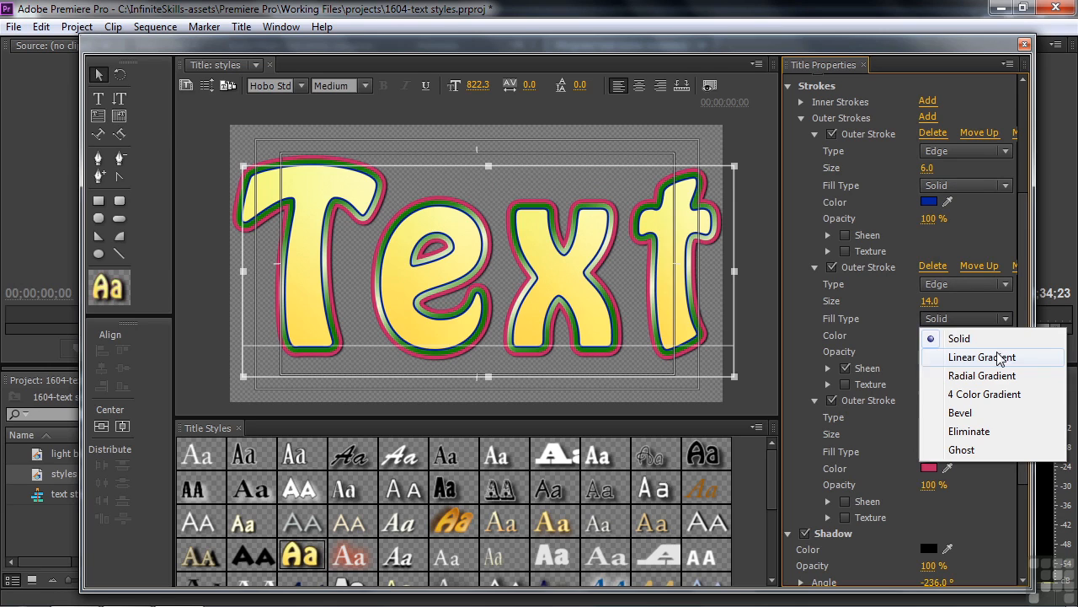
pyautogui.click(896, 321)
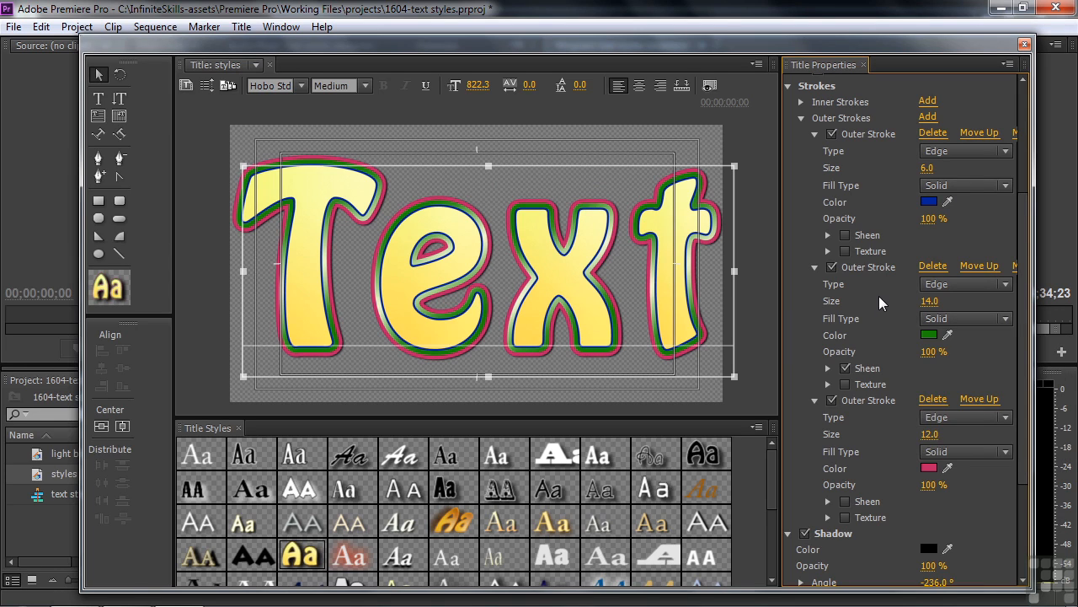
pyautogui.click(1006, 284)
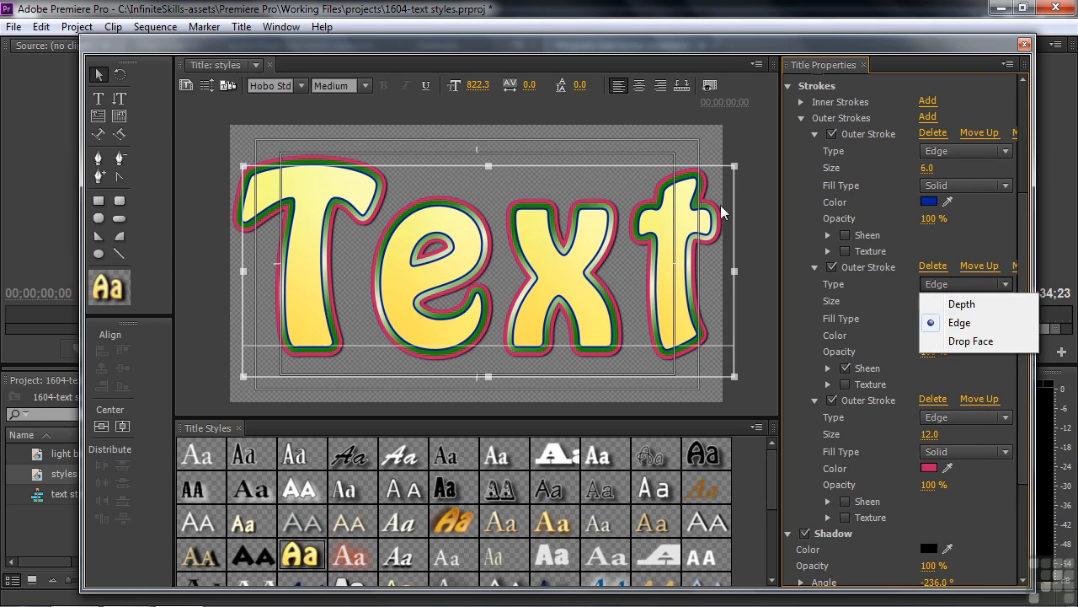
pyautogui.click(962, 304)
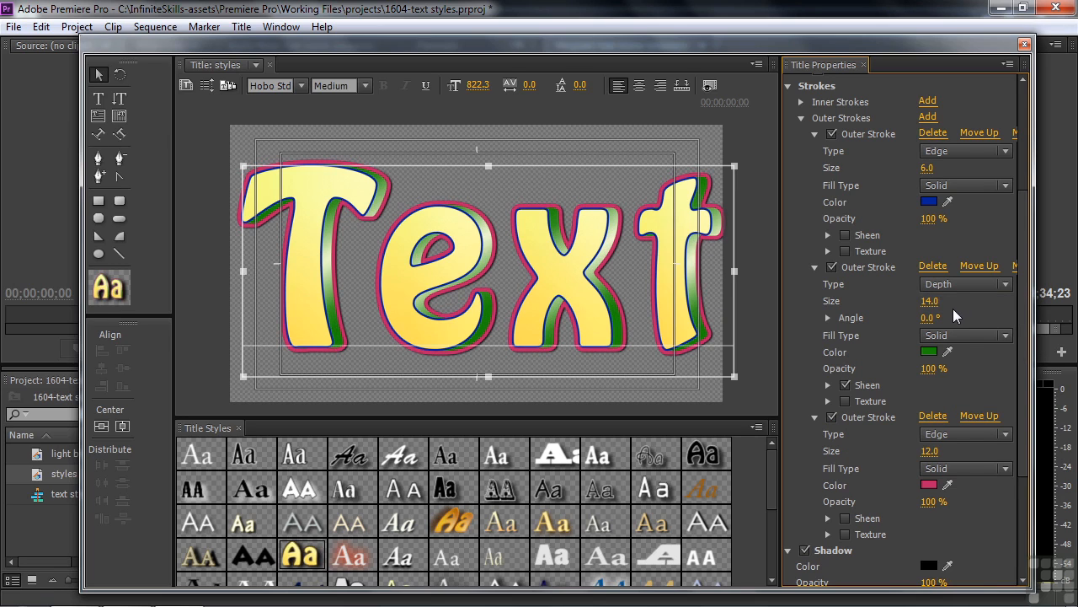
pyautogui.click(1004, 284)
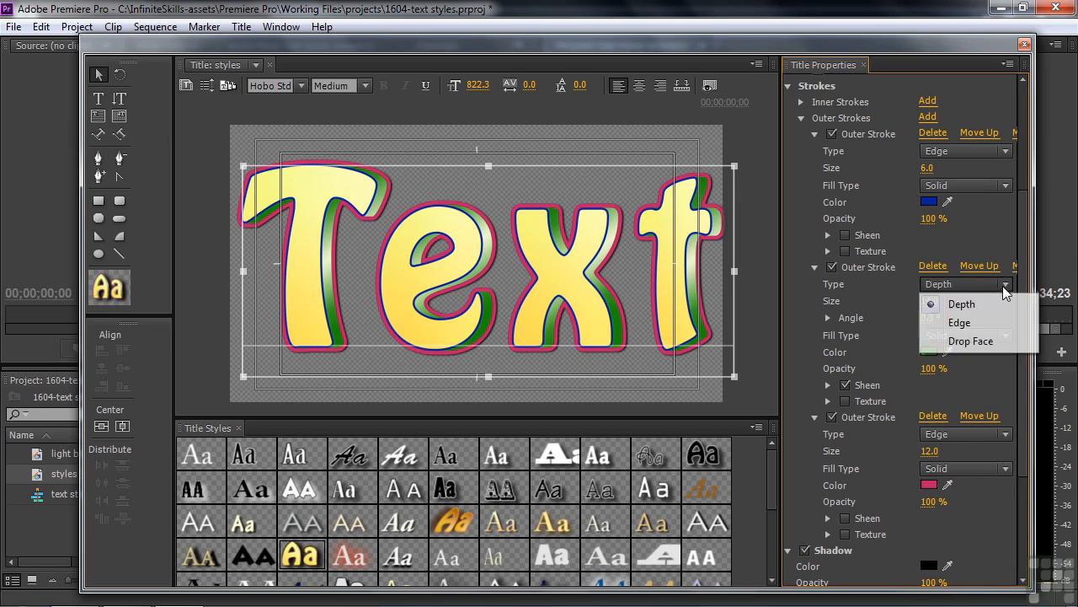
pyautogui.click(961, 345)
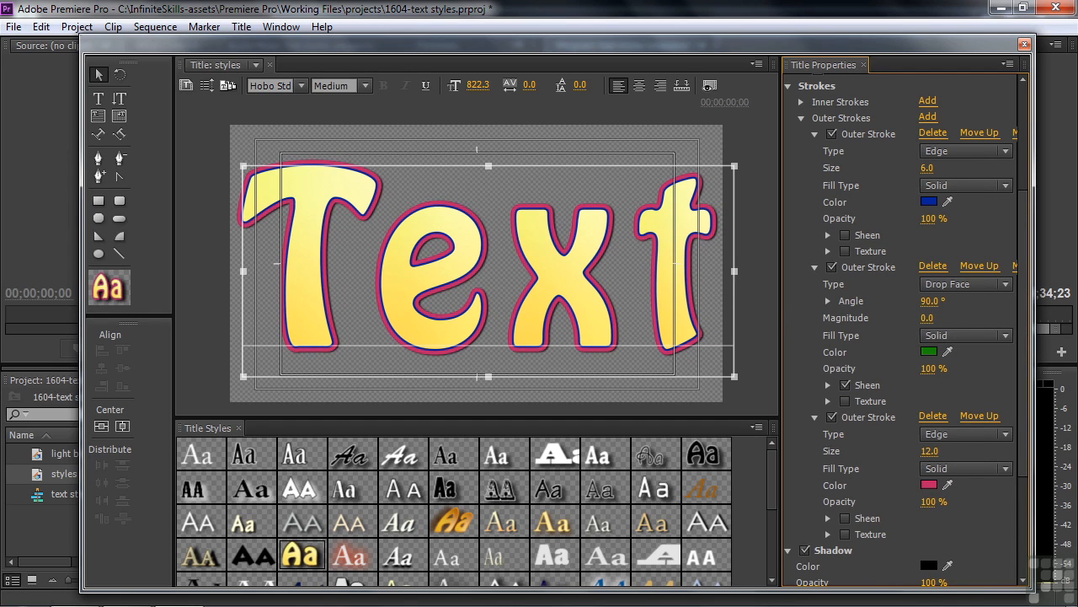
pyautogui.moveTo(926, 317); pyautogui.dragTo(967, 318)
pyautogui.hotkey('ctrl', 'z')
pyautogui.hotkey('ctrl', 'z')
pyautogui.hotkey('ctrl', 'z')
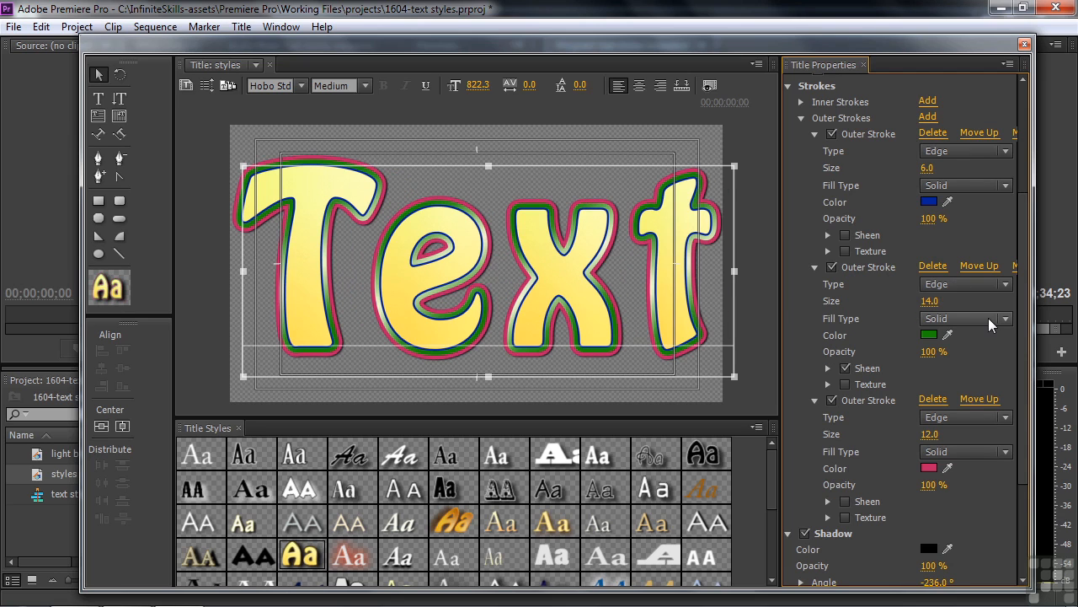
# Undo the blue, green and pink color changes on the three outer strokes
pyautogui.hotkey('ctrl', 'z')
pyautogui.hotkey('ctrl', 'z')
pyautogui.hotkey('ctrl', 'z')
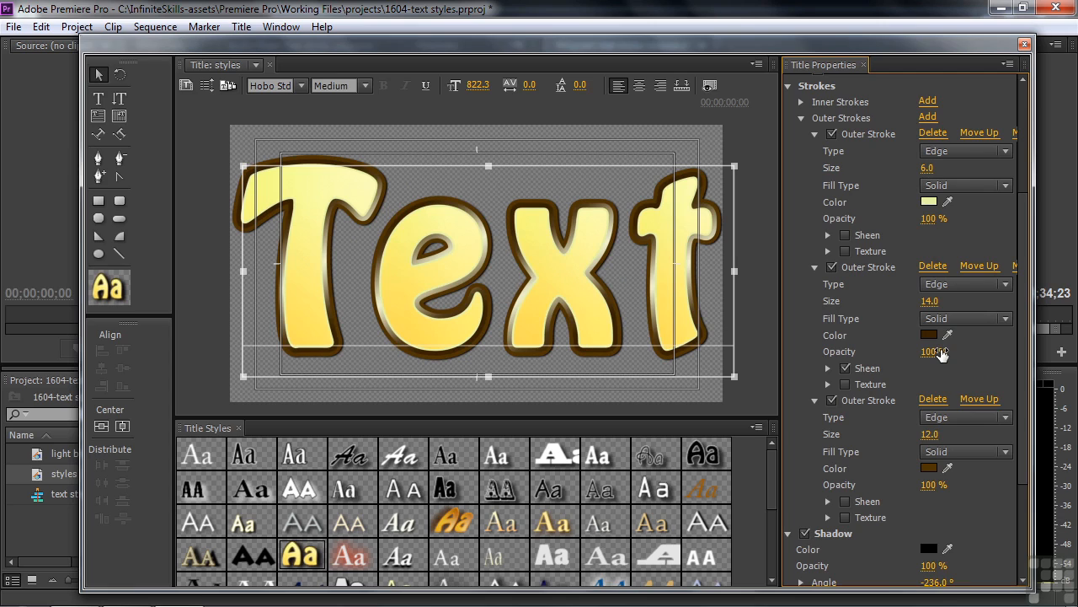
# With the second outer stroke's sheen settings expanded, enlarge the text to font size 1203.1 and set that stroke's size to 58
pyautogui.click(828, 369)
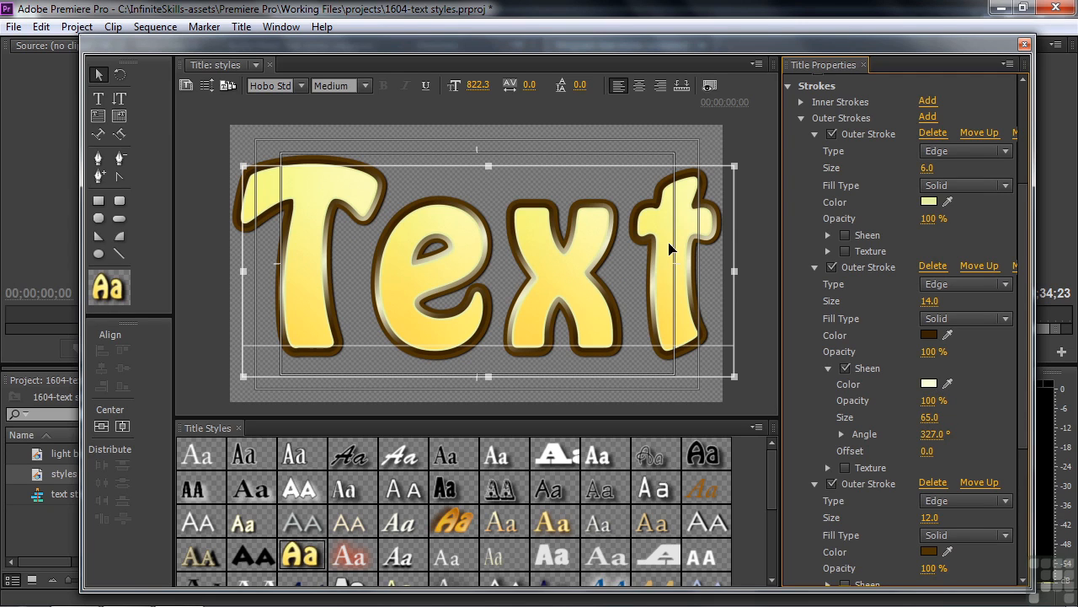
pyautogui.moveTo(243, 166); pyautogui.dragTo(155, 101)
pyautogui.moveTo(738, 243); pyautogui.dragTo(663, 258)
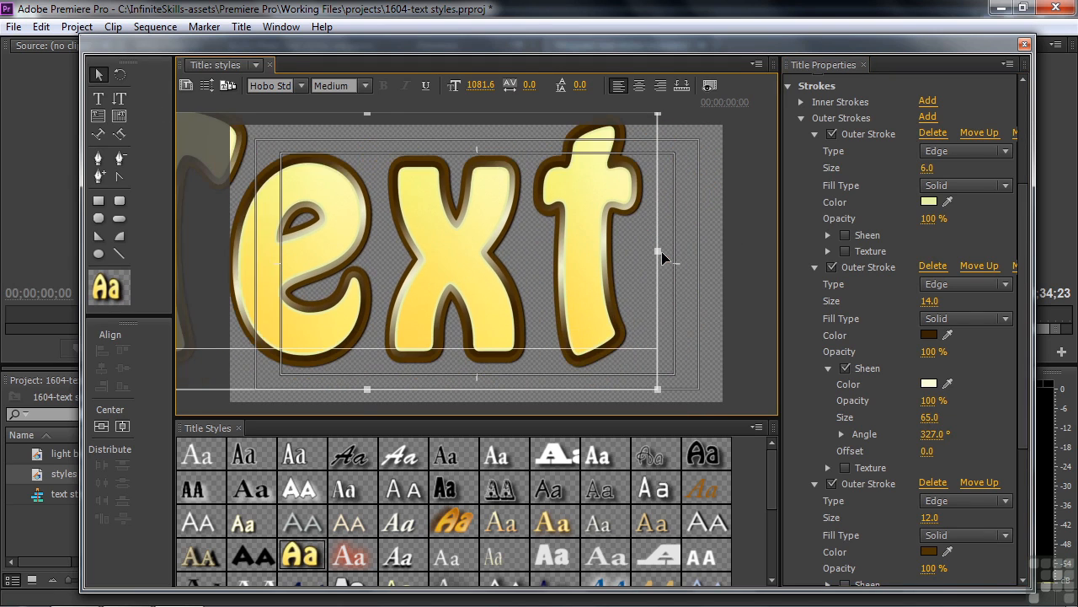
pyautogui.moveTo(659, 388); pyautogui.dragTo(684, 418)
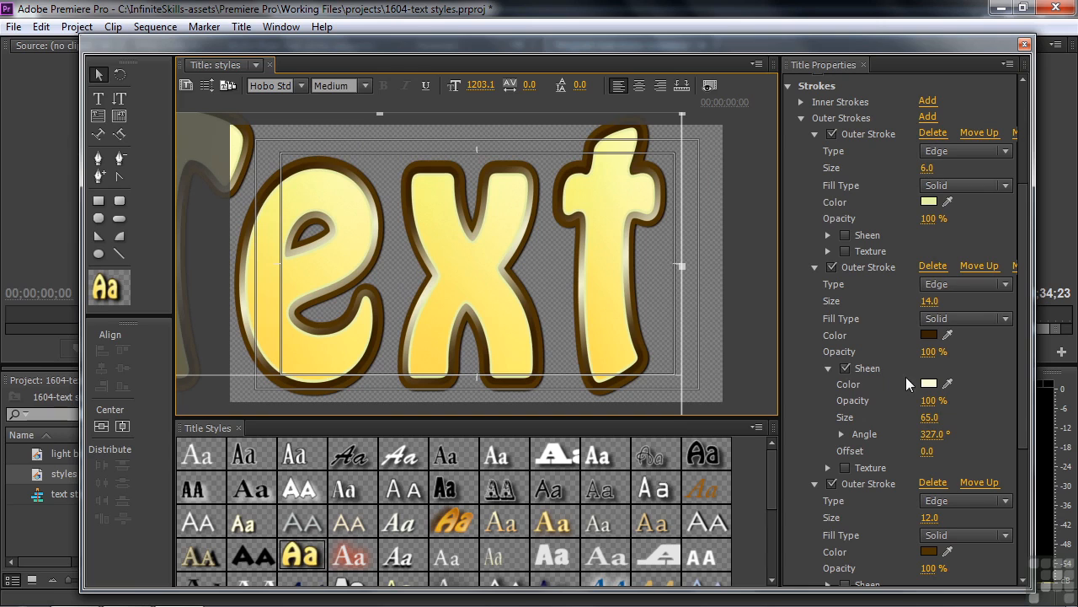
pyautogui.moveTo(929, 301); pyautogui.dragTo(966, 301)
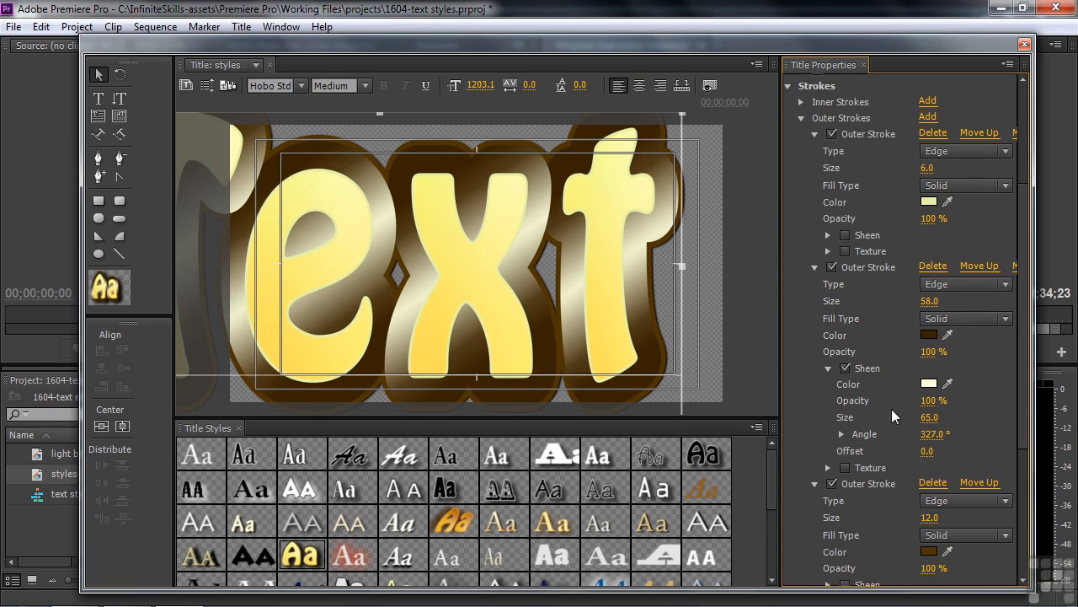
# Narrow the second outer stroke's sheen to size 30 and set its angle to 346°
pyautogui.moveTo(930, 417)
pyautogui.mouseDown()
pyautogui.moveTo(878, 418)
pyautogui.moveTo(917, 417)
pyautogui.mouseUp()
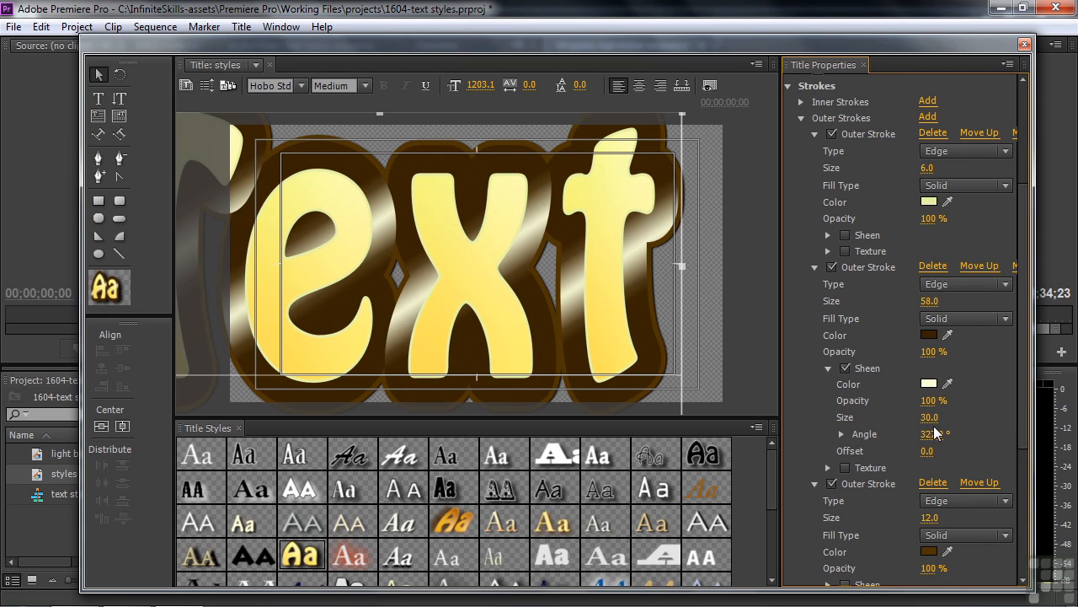
pyautogui.moveTo(931, 434)
pyautogui.mouseDown()
pyautogui.moveTo(945, 433)
pyautogui.moveTo(926, 433)
pyautogui.mouseUp()
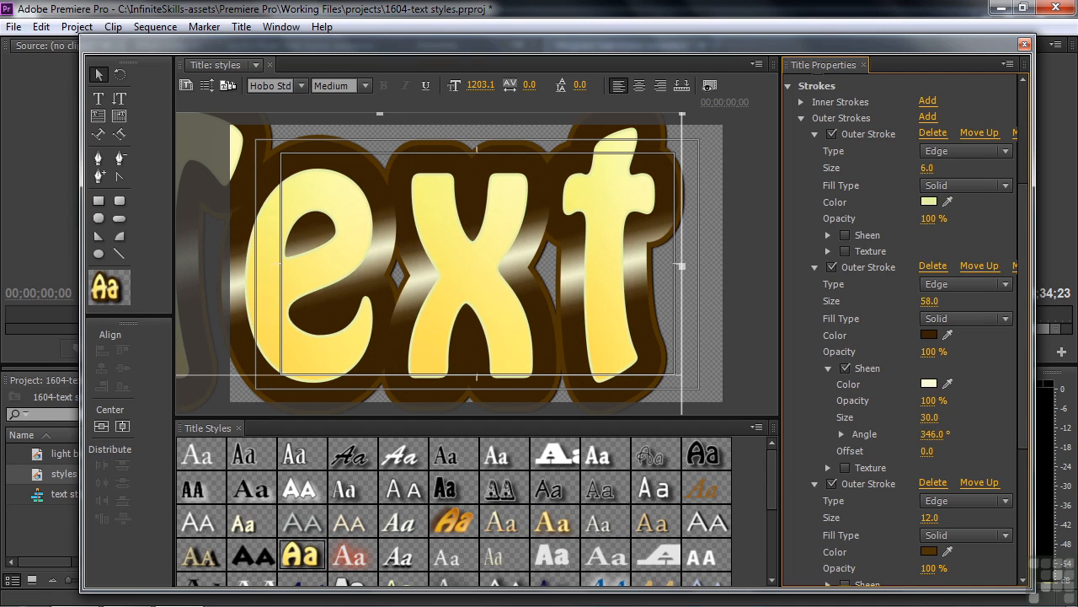
# Set the second outer stroke's sheen color to green, 71D797, and adjust its offset so the band sits higher across the letters
pyautogui.click(930, 384)
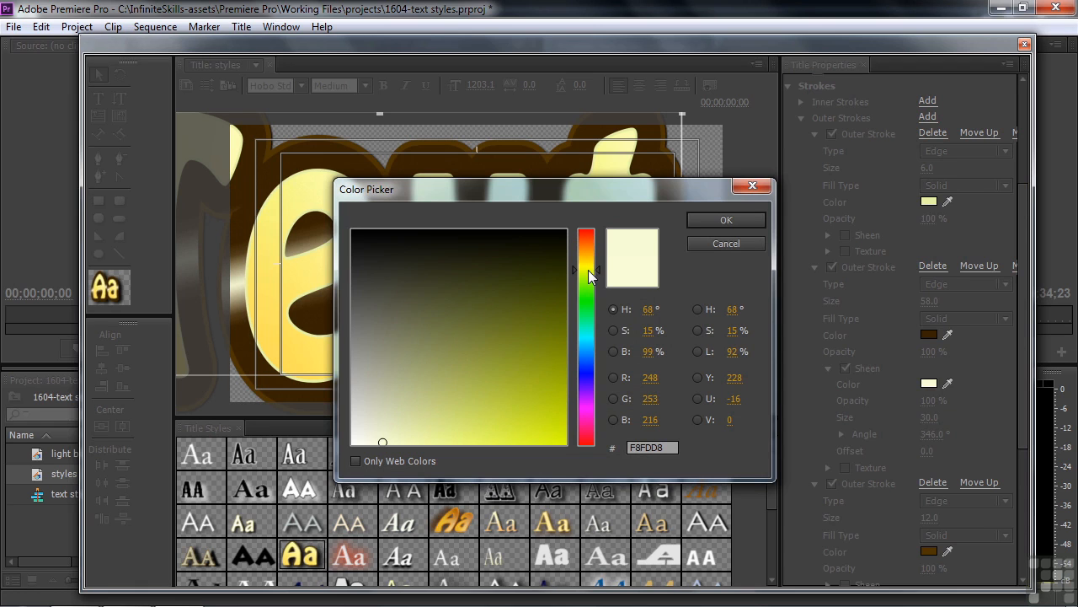
pyautogui.click(586, 314)
pyautogui.click(453, 410)
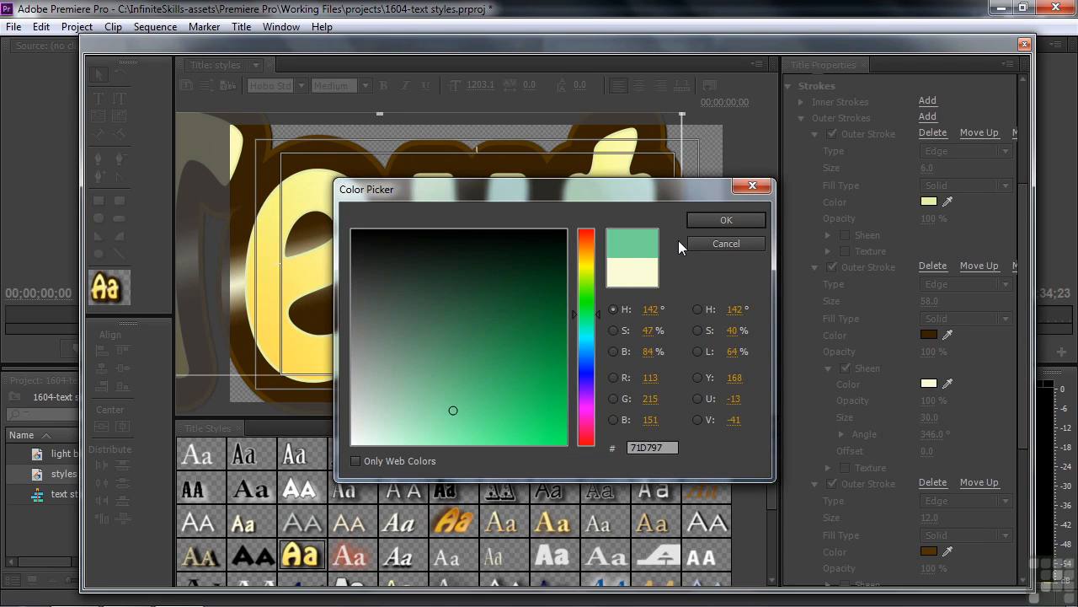
pyautogui.click(722, 220)
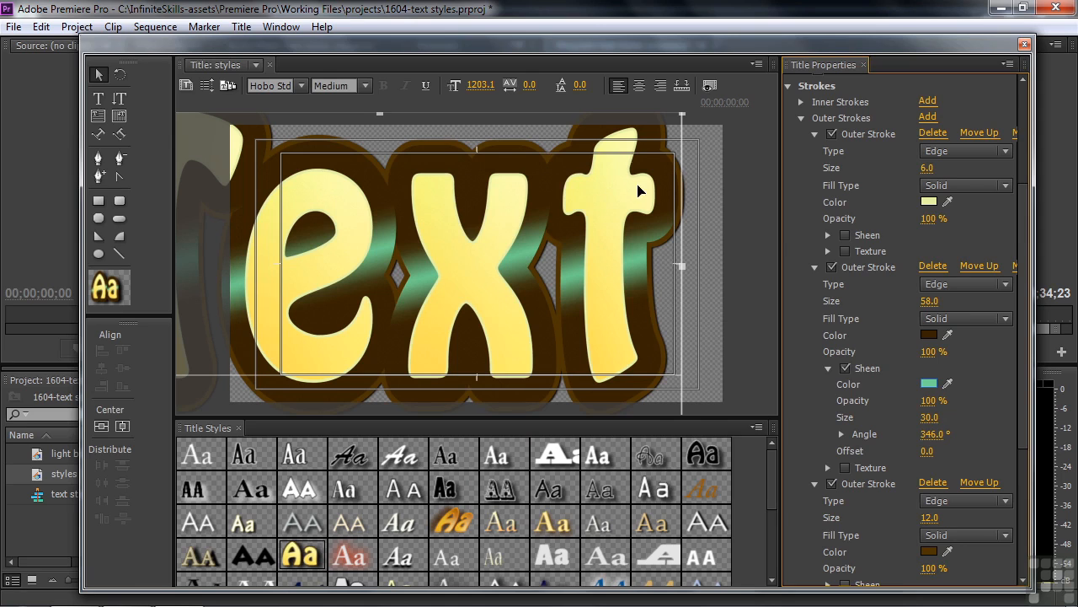
pyautogui.moveTo(927, 450)
pyautogui.mouseDown()
pyautogui.moveTo(947, 451)
pyautogui.moveTo(905, 451)
pyautogui.moveTo(940, 451)
pyautogui.moveTo(930, 452)
pyautogui.mouseUp()
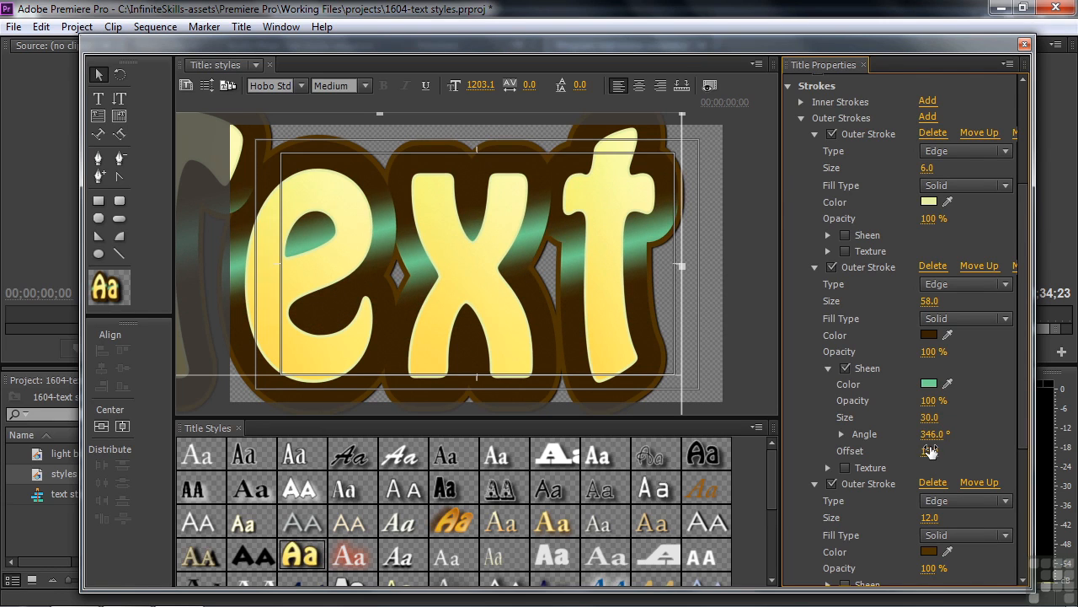
# Collapse the outer stroke settings and reduce the text's font size to 986.1
pyautogui.click(814, 268)
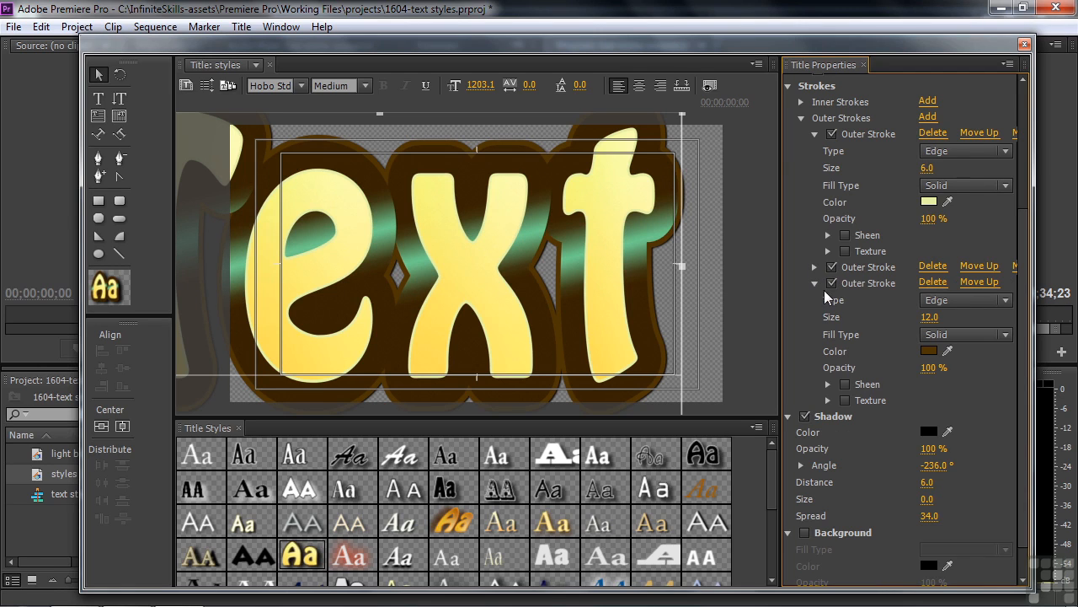
pyautogui.click(804, 118)
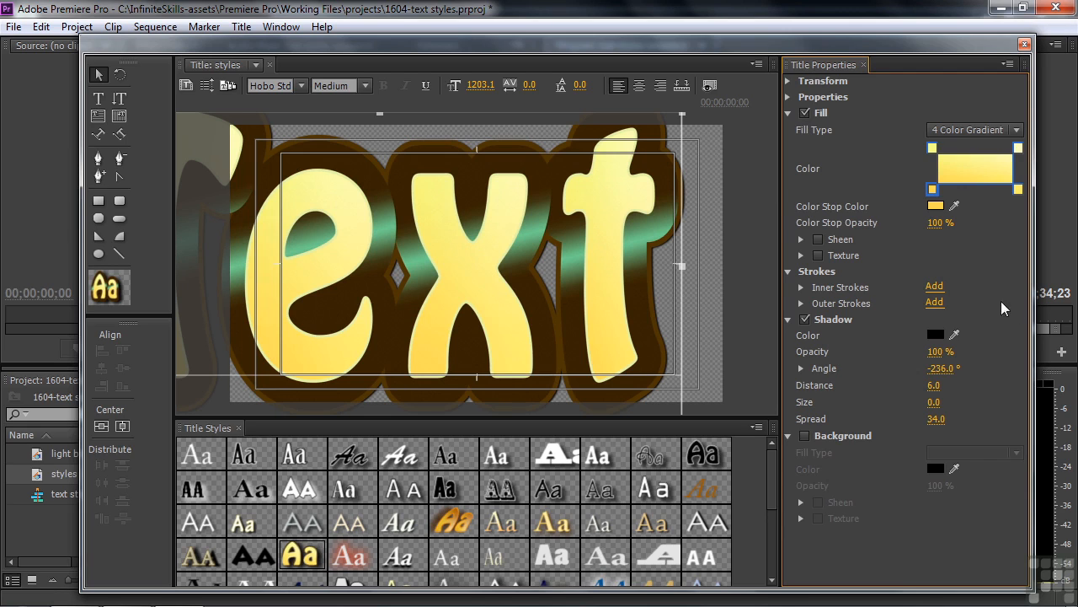
pyautogui.click(787, 97)
pyautogui.moveTo(933, 150); pyautogui.dragTo(895, 150)
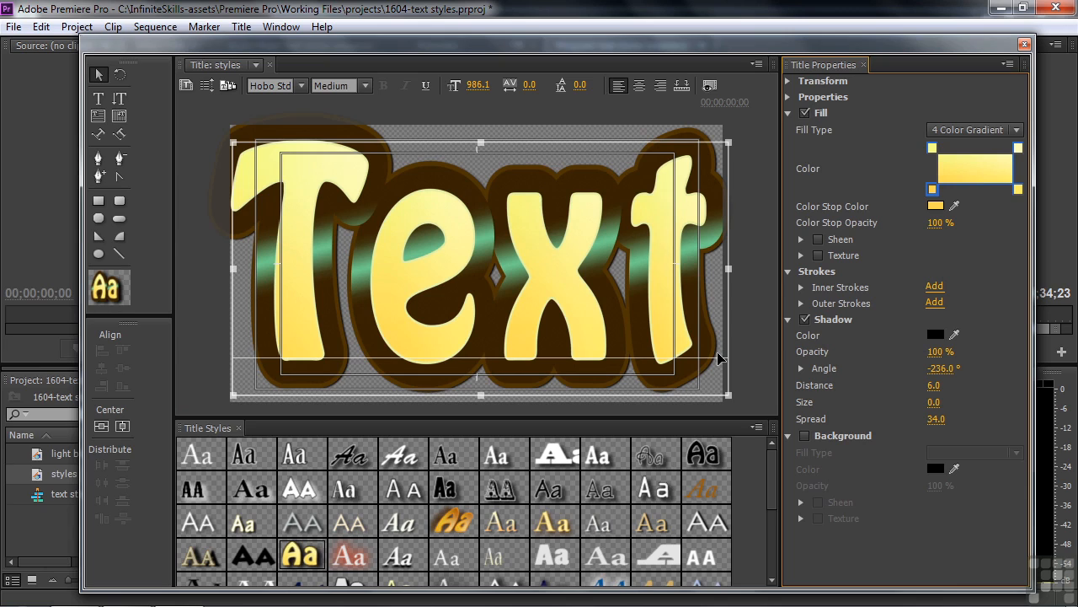
# Toggle the text's shadow off and back on, then set its distance to 25 and opacity to 76%
pyautogui.click(806, 319)
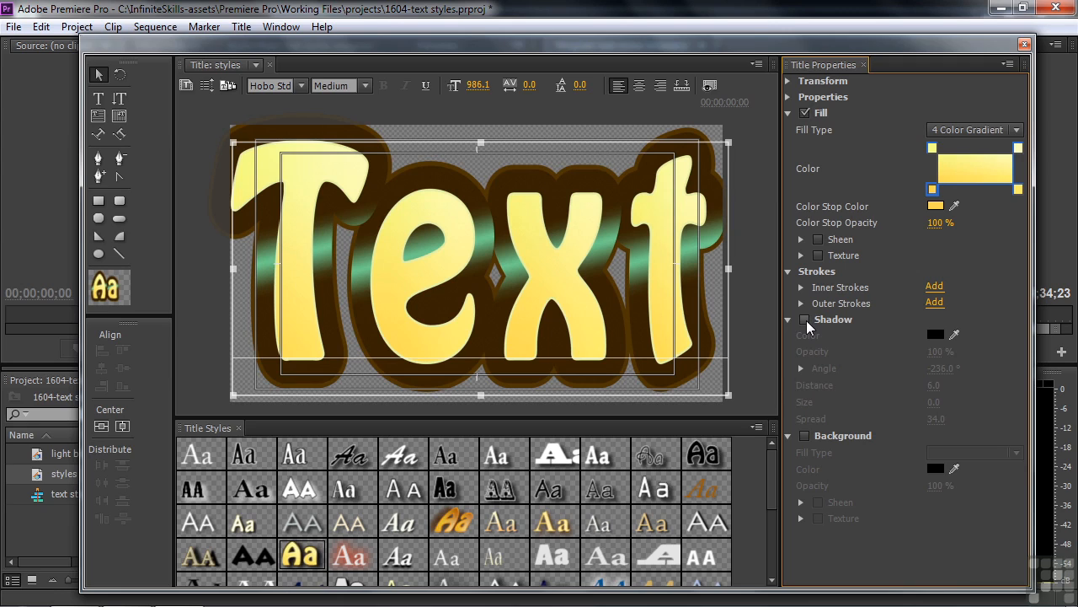
pyautogui.click(806, 320)
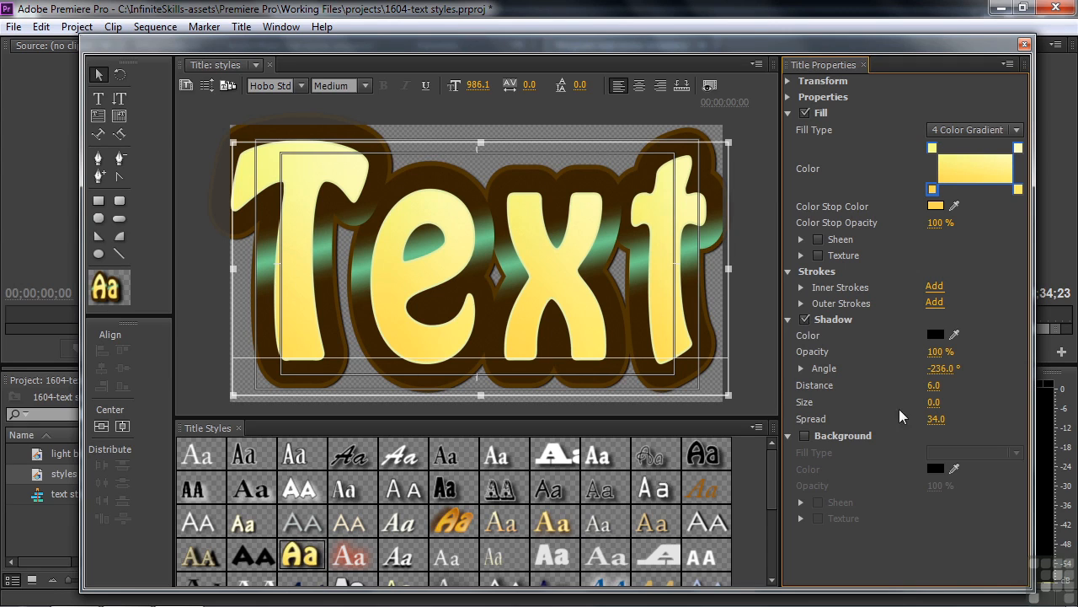
pyautogui.moveTo(935, 386); pyautogui.dragTo(953, 386)
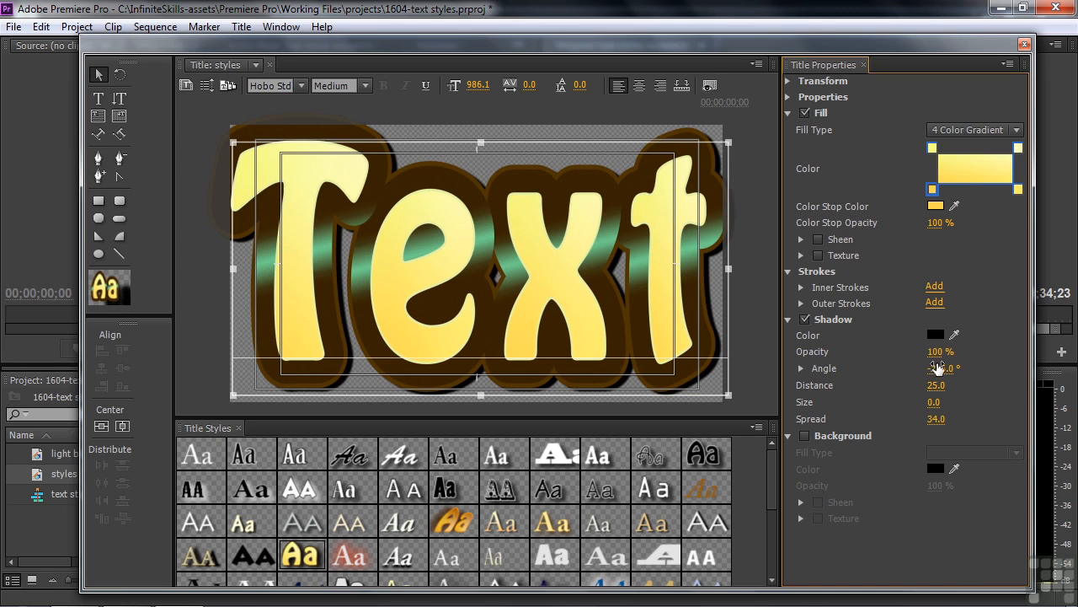
pyautogui.moveTo(942, 354); pyautogui.dragTo(922, 354)
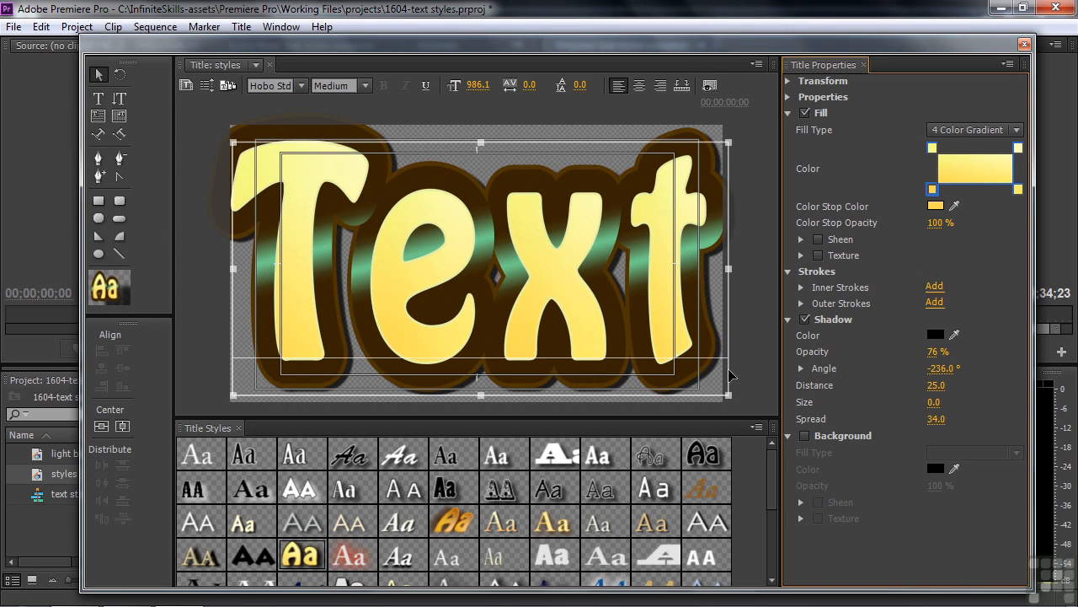
# Set the shadow's spread to 100 and size to 25, and change its color to blue
pyautogui.moveTo(938, 425); pyautogui.dragTo(994, 425)
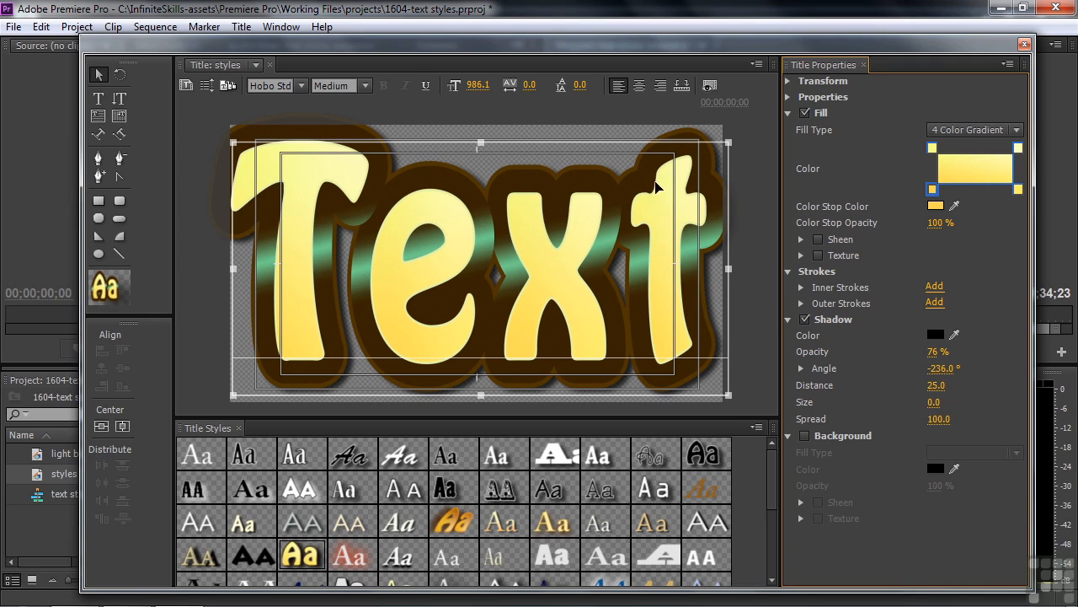
pyautogui.moveTo(932, 405); pyautogui.dragTo(940, 405)
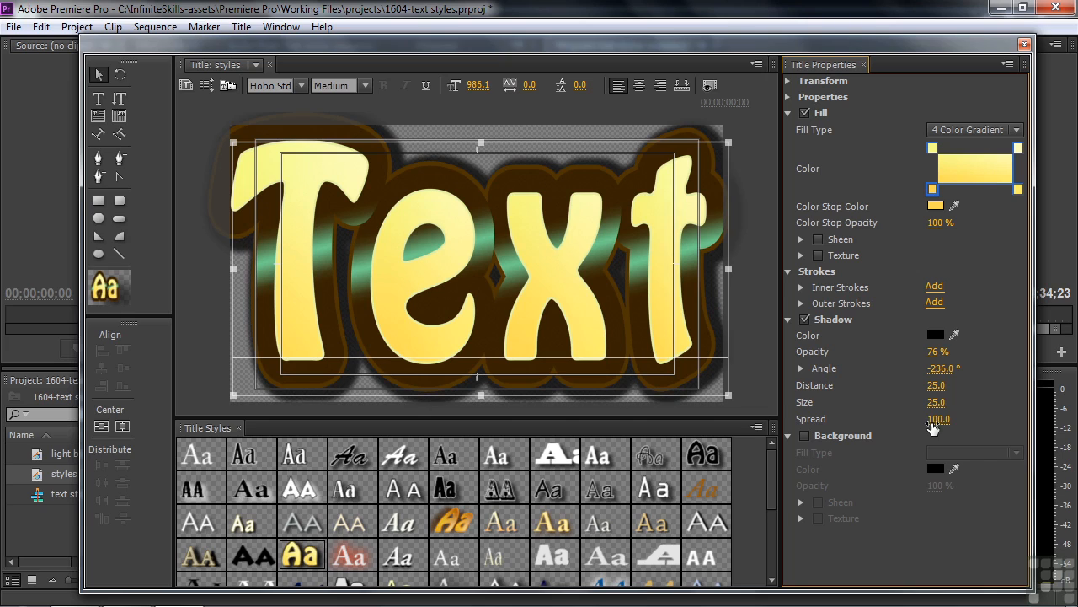
pyautogui.click(935, 334)
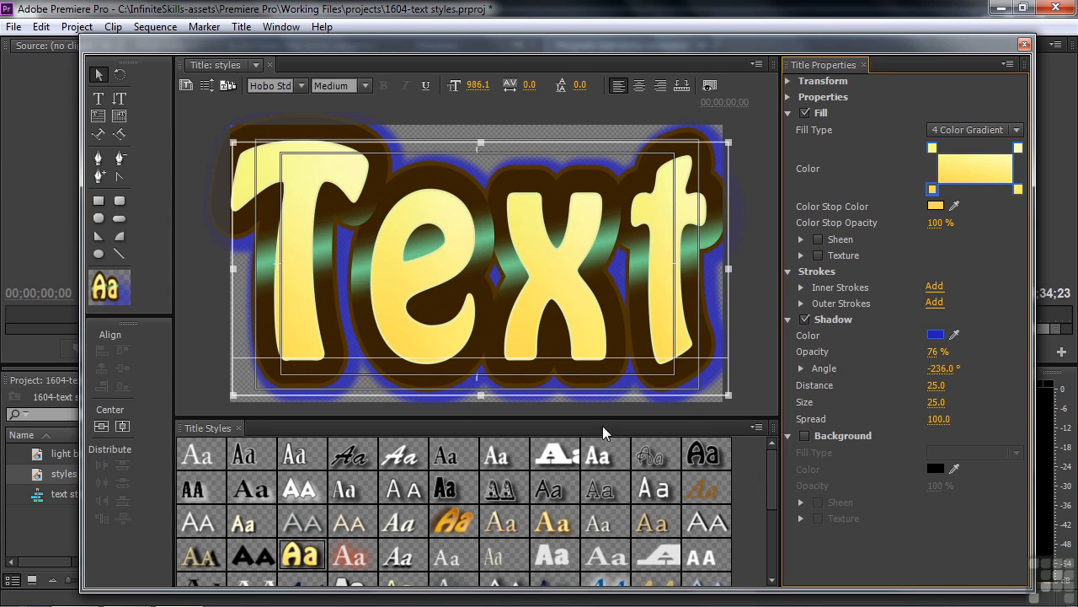
# Save the text's current look as a new title style, named with the author's first name followed by "new style"
pyautogui.click(758, 431)
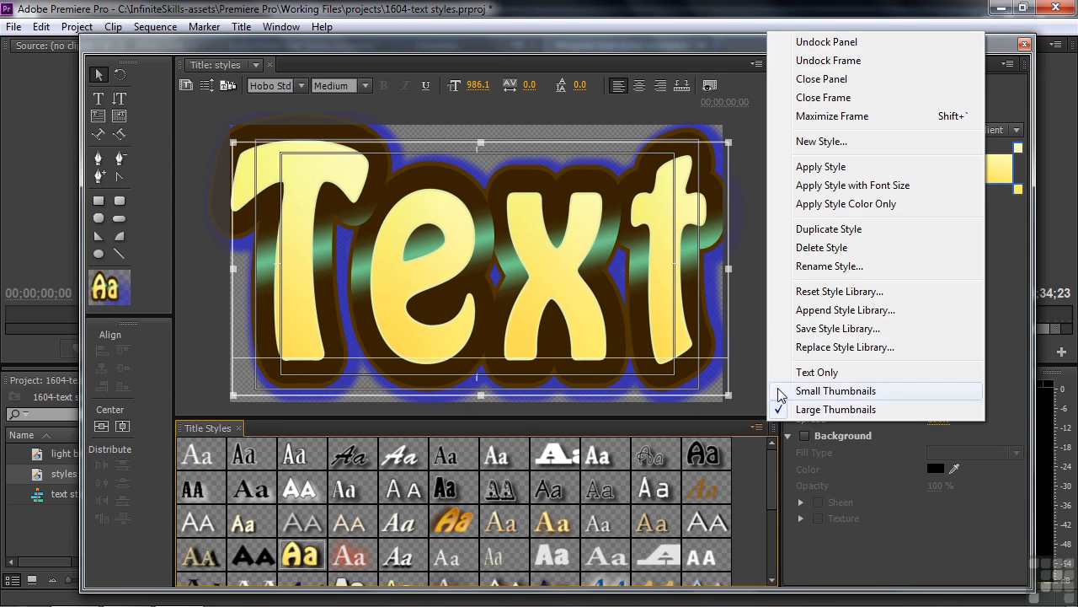
pyautogui.click(821, 142)
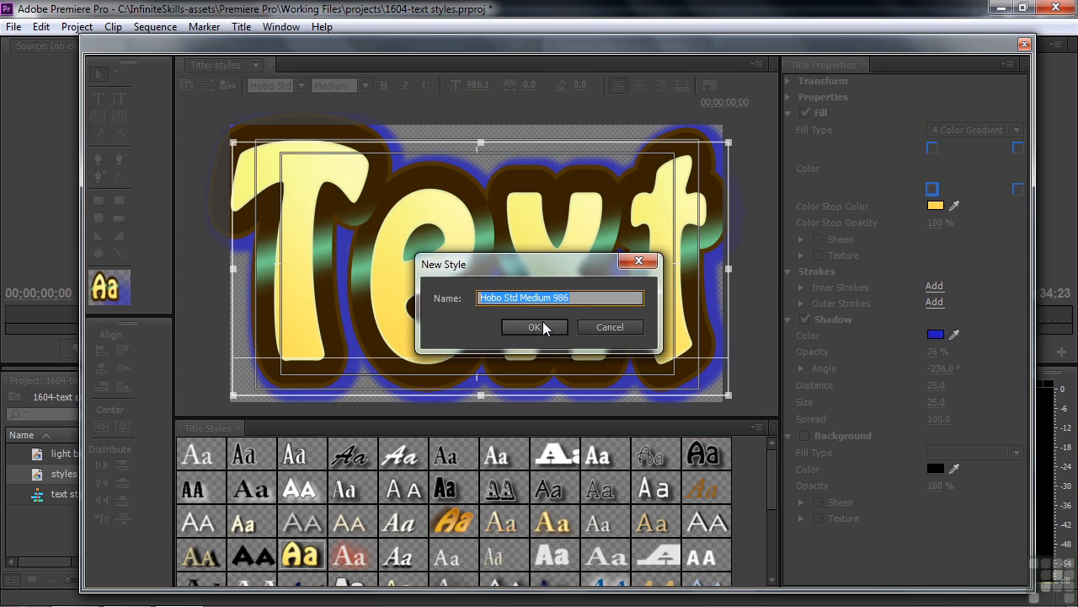
pyautogui.write('Jef')
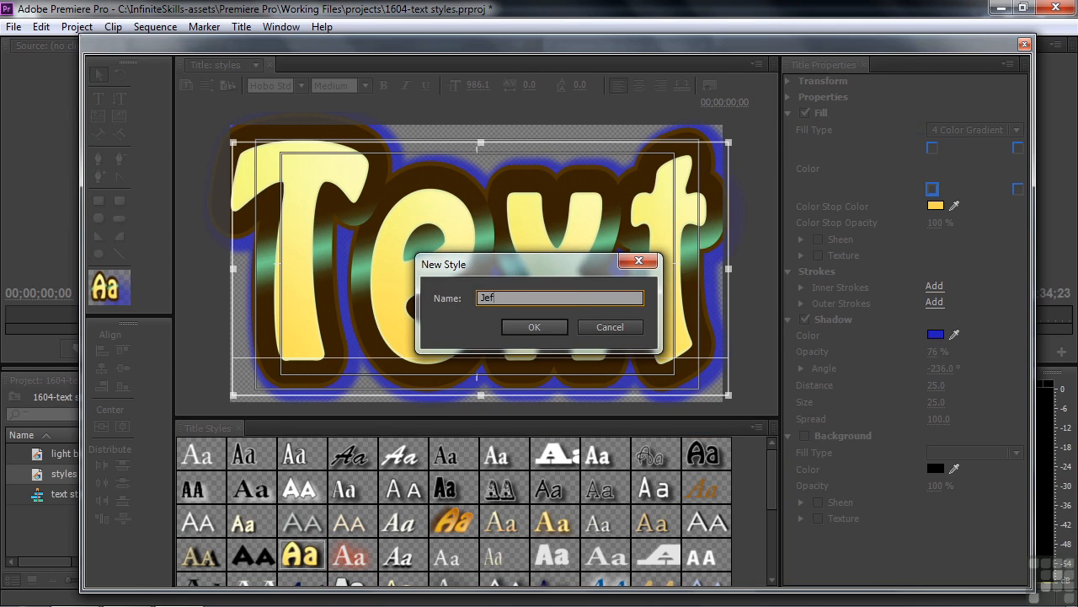
pyautogui.write("f's new style")
pyautogui.click(546, 331)
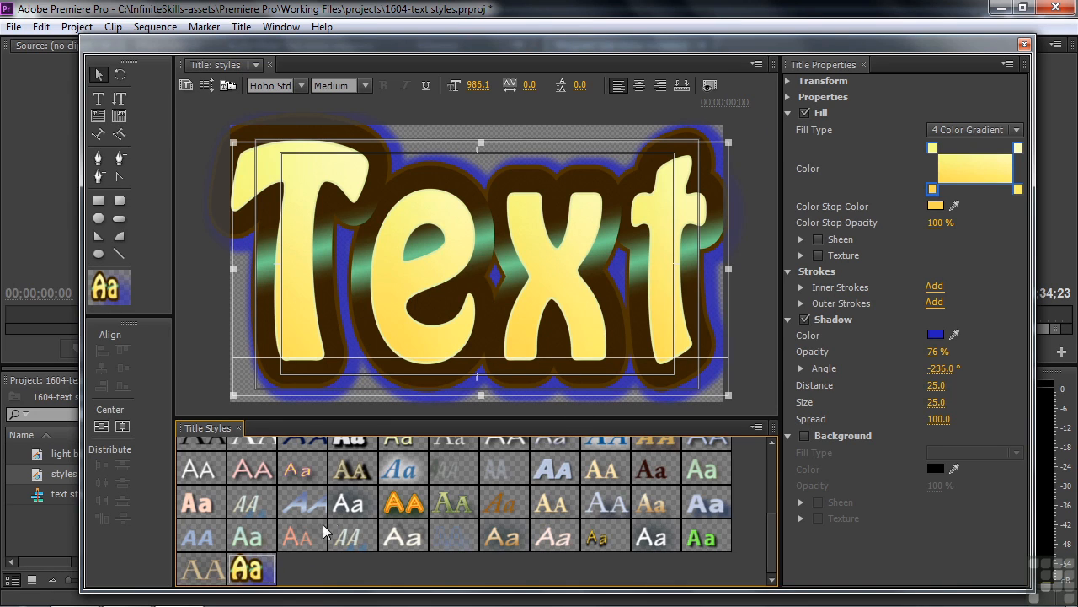
# Switch the text between the gold-outlined Minion style and the newly saved style, finishing with the orange Tekton Bold style
pyautogui.click(340, 473)
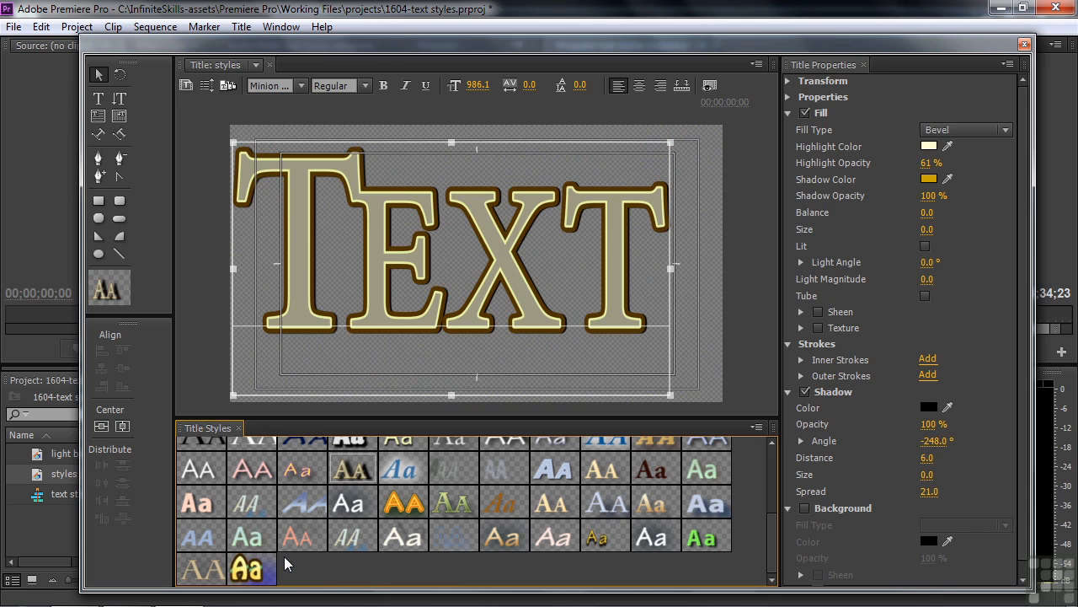
pyautogui.click(267, 572)
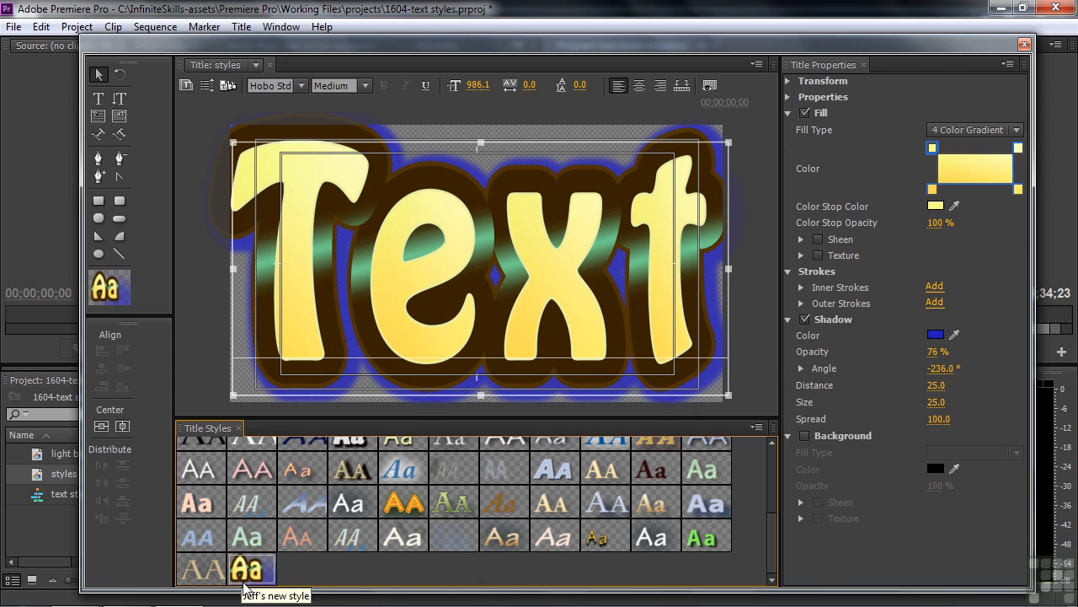
pyautogui.click(352, 479)
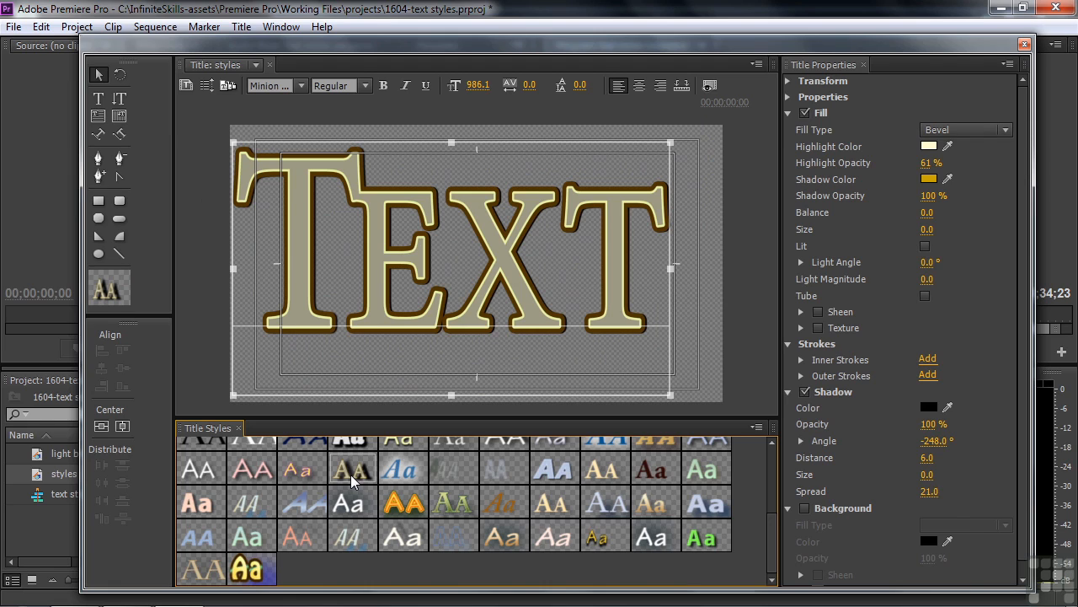
pyautogui.click(297, 476)
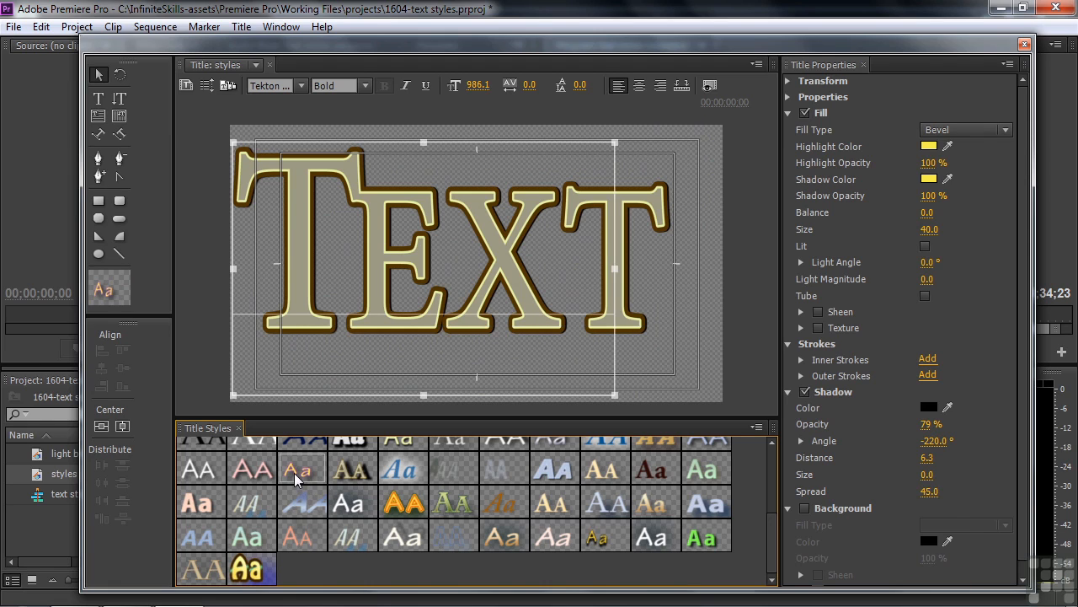